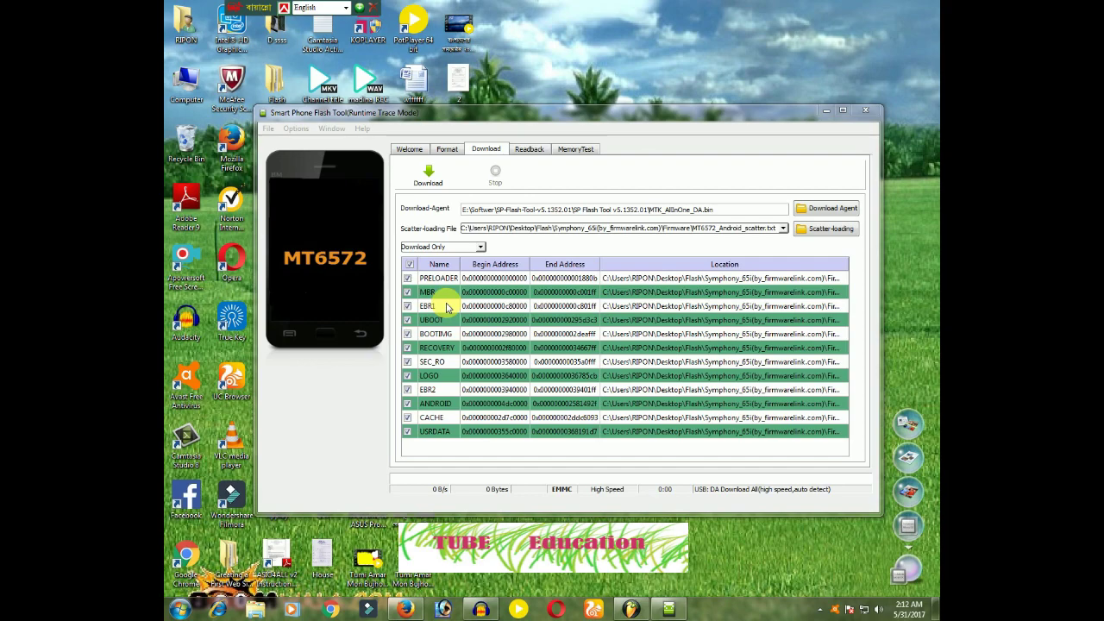
# Step: Close the Smart Phone Flash Tool window
pyautogui.moveTo(538, 115)
pyautogui.mouseDown()
pyautogui.moveTo(522, 105)
pyautogui.moveTo(499, 116)
pyautogui.moveTo(472, 77)
pyautogui.moveTo(552, 107)
pyautogui.mouseUp()
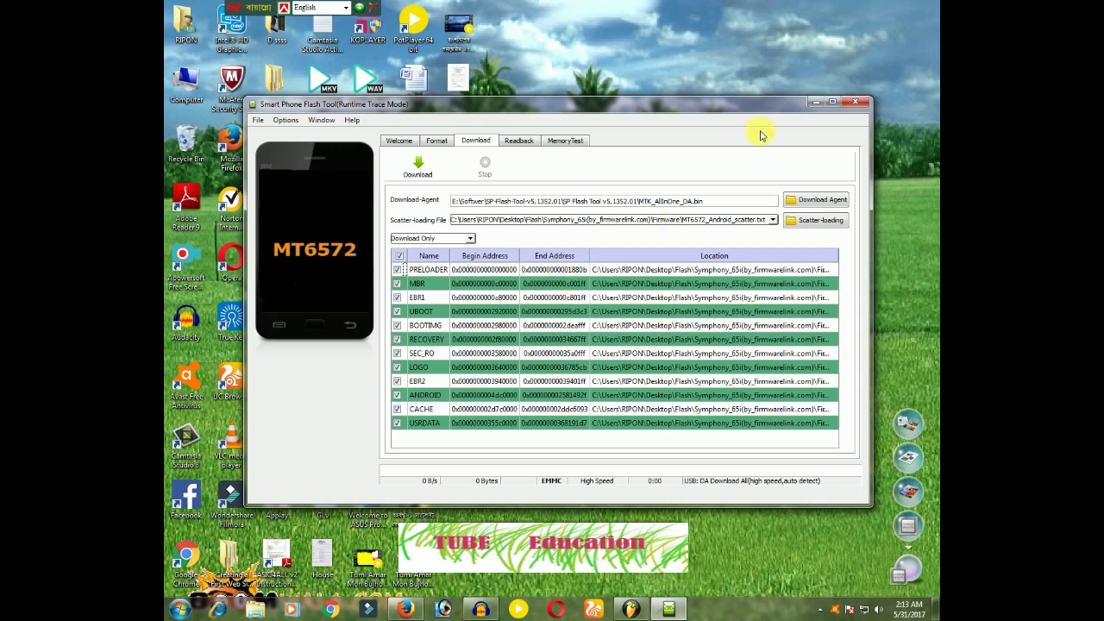
pyautogui.click(860, 106)
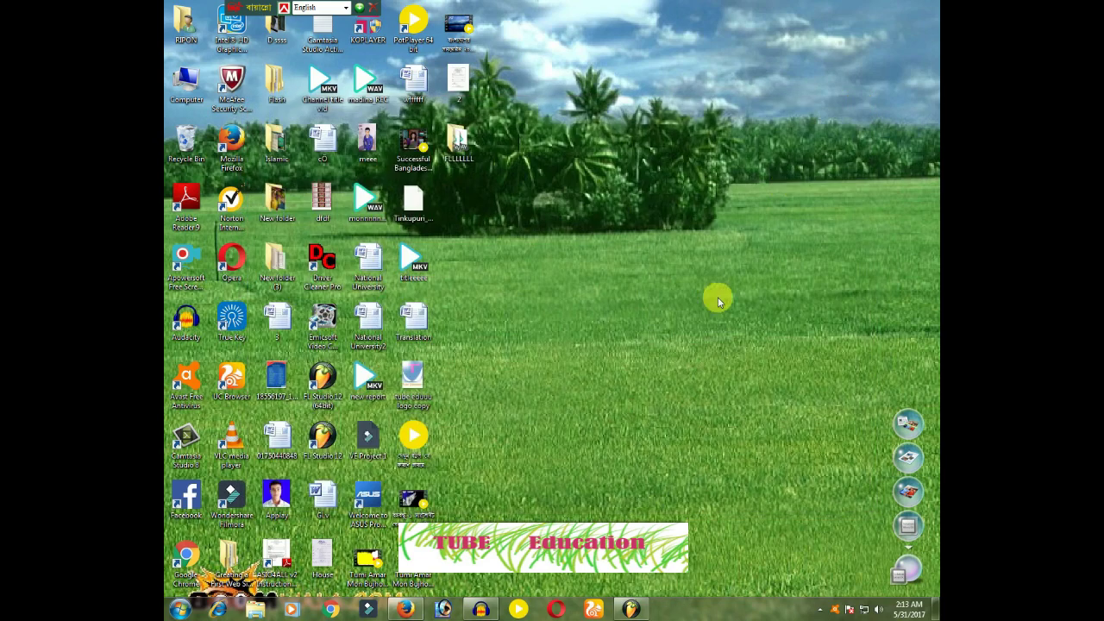
# Step: Look through the Flash and Driver subfolders of the desktop's Flash folder and close the folder window
pyautogui.doubleClick(278, 86)
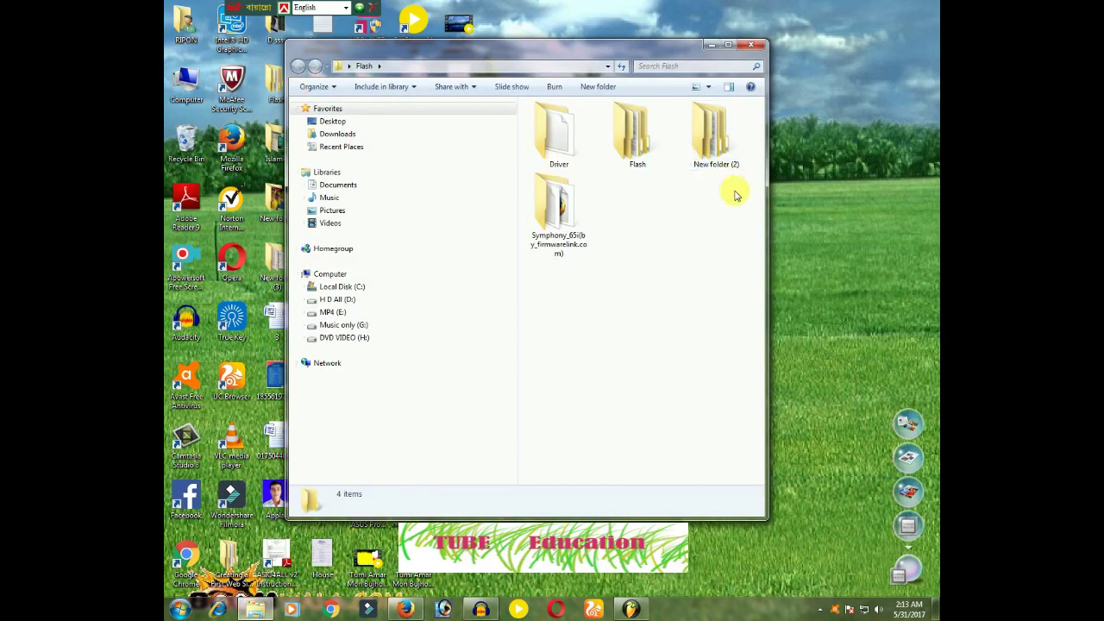
pyautogui.doubleClick(635, 151)
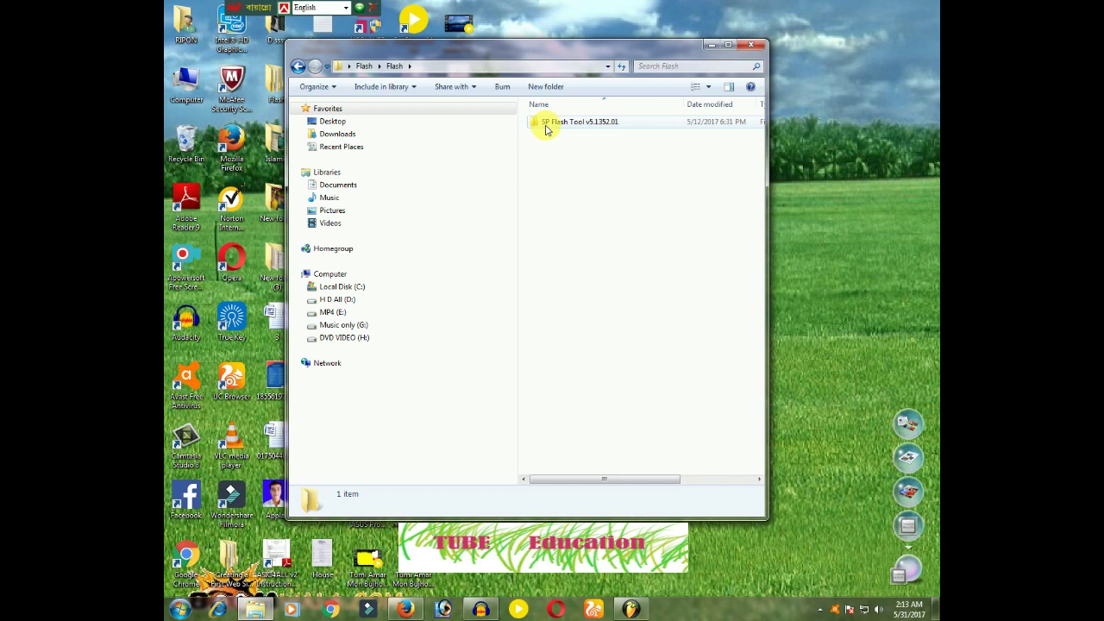
pyautogui.click(306, 67)
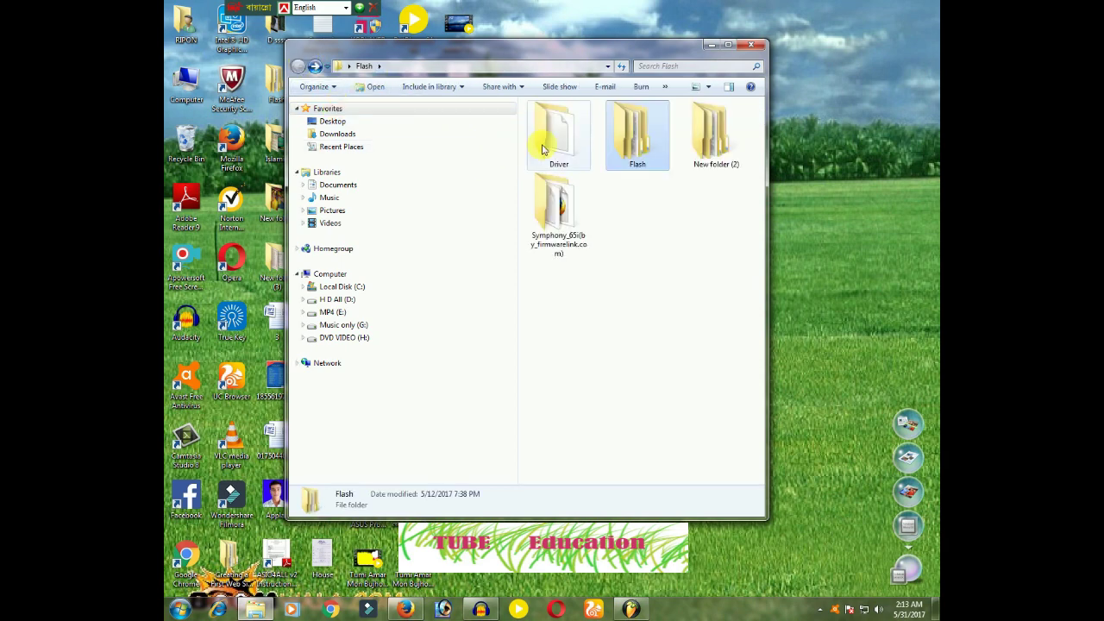
pyautogui.doubleClick(555, 149)
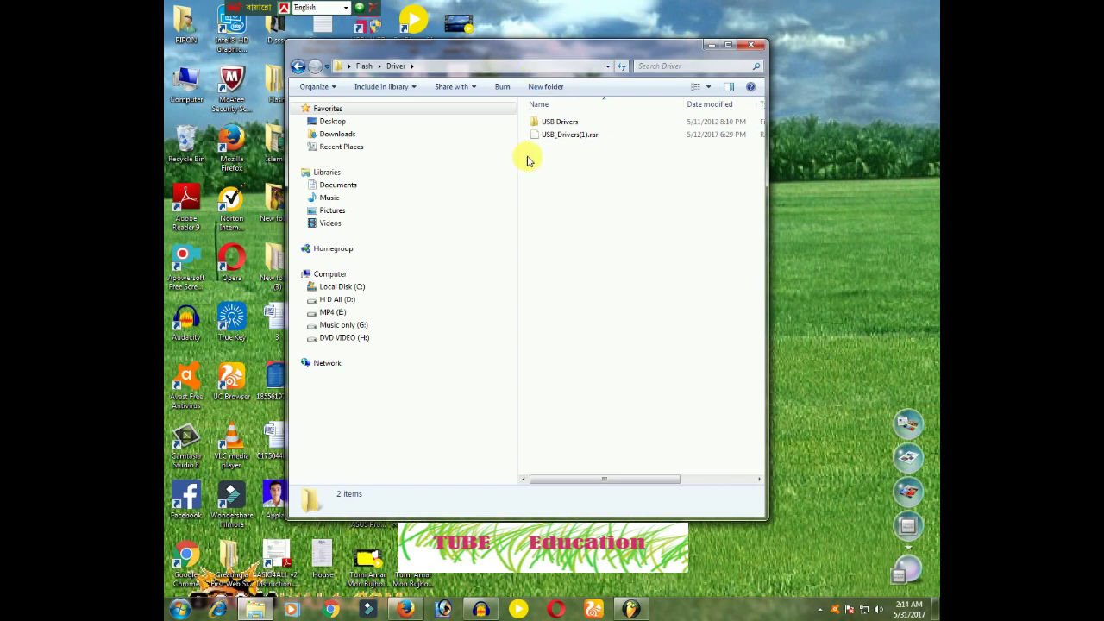
pyautogui.click(753, 45)
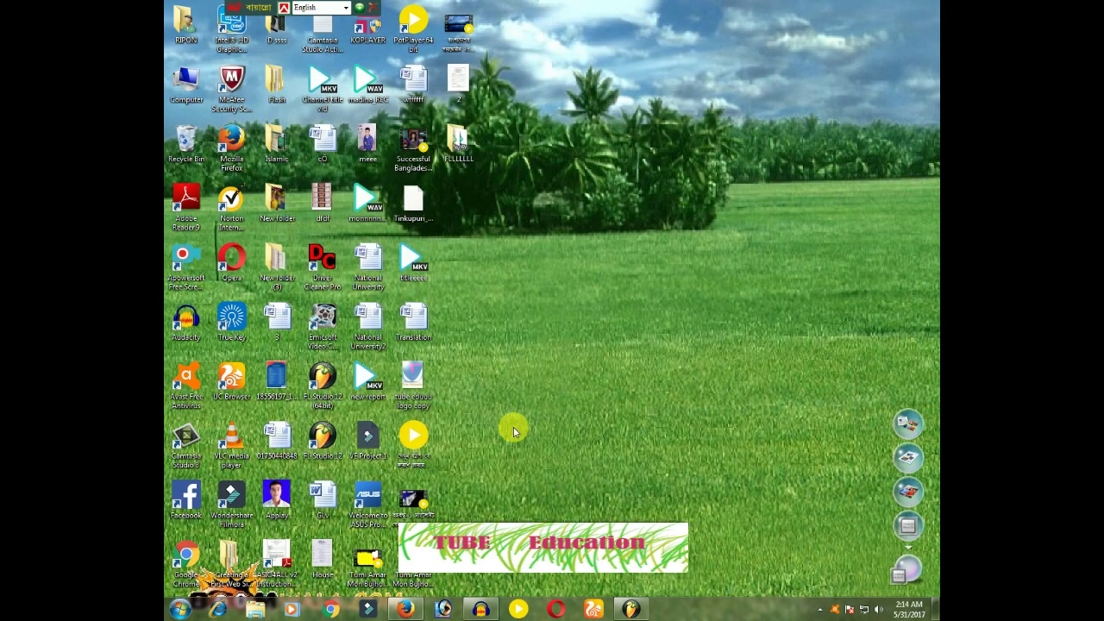
# Step: Switch to Firefox and search Google for "sp flash" in a new tab
pyautogui.click(409, 609)
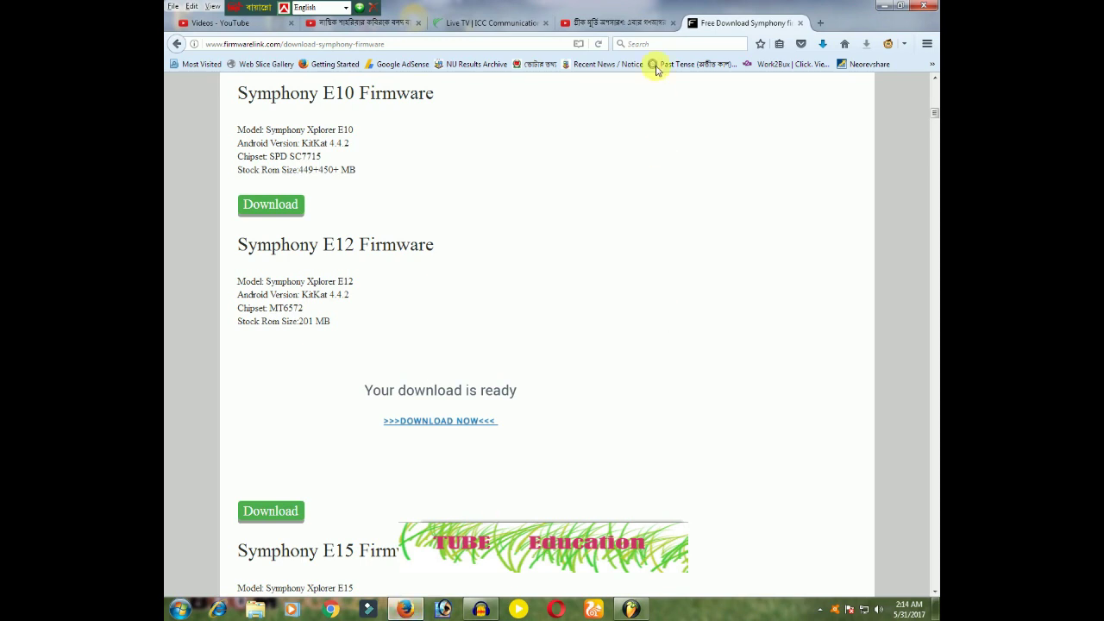
pyautogui.click(627, 26)
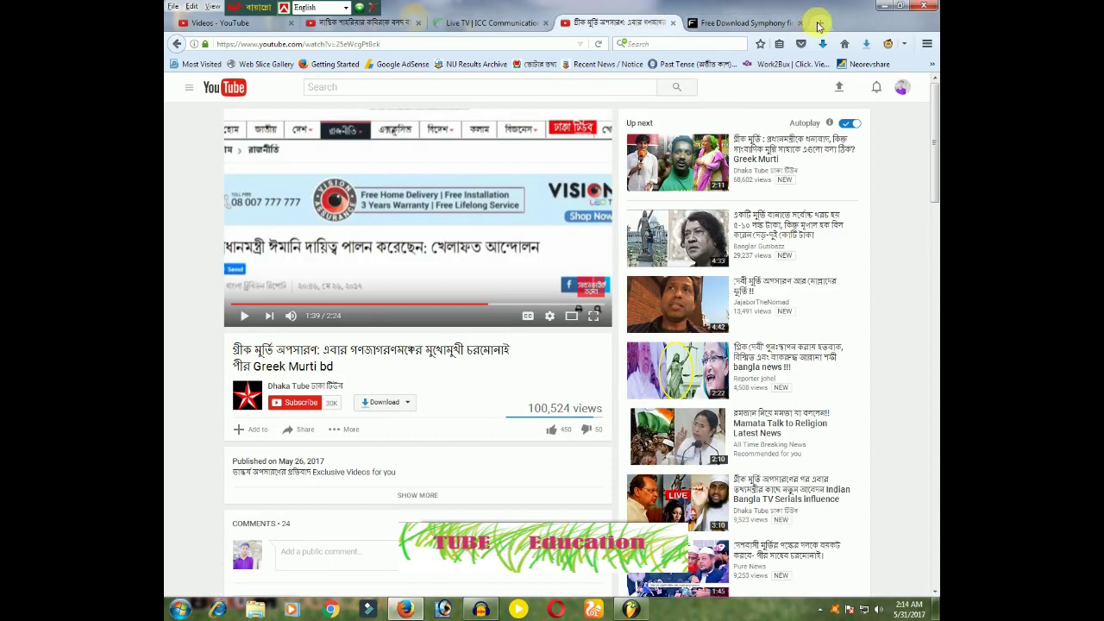
pyautogui.click(820, 23)
pyautogui.click(338, 189)
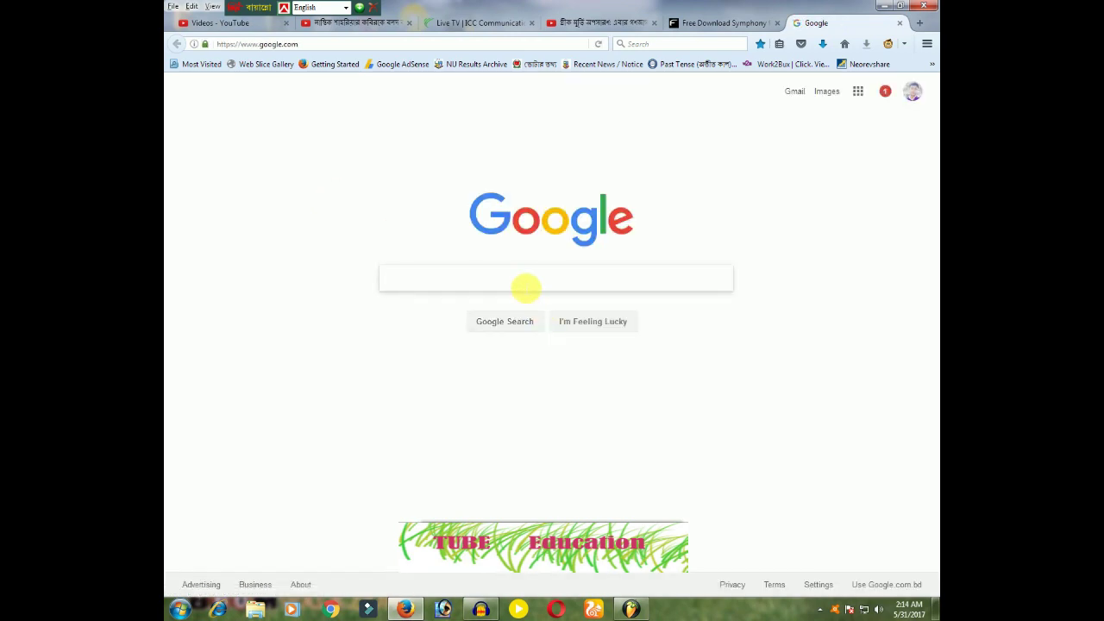
pyautogui.click(525, 286)
pyautogui.write('sp')
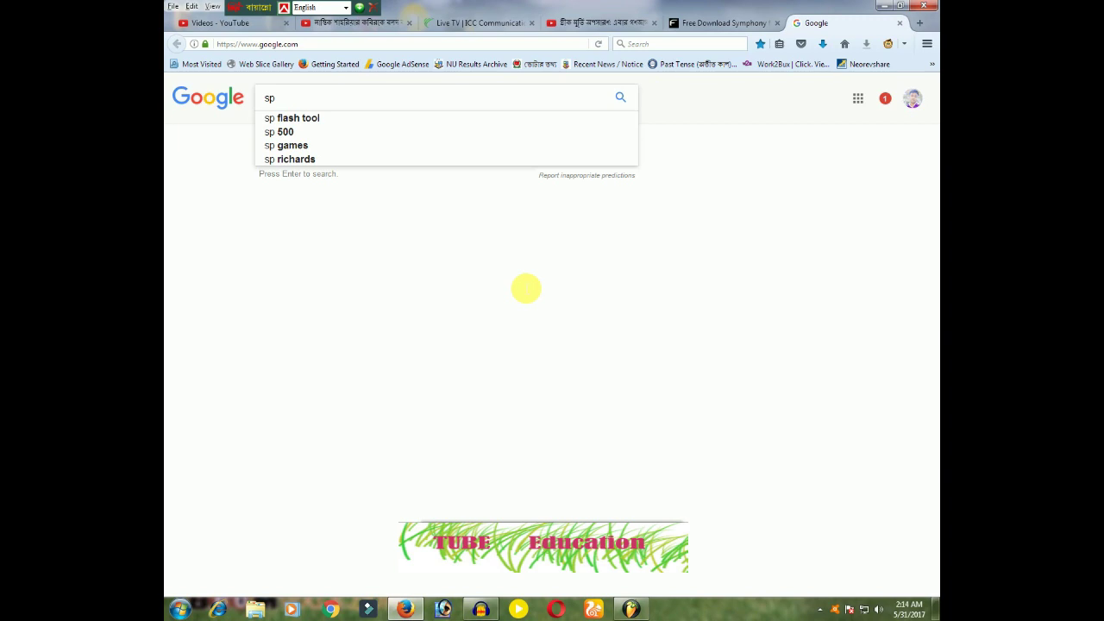
pyautogui.write(' flas')
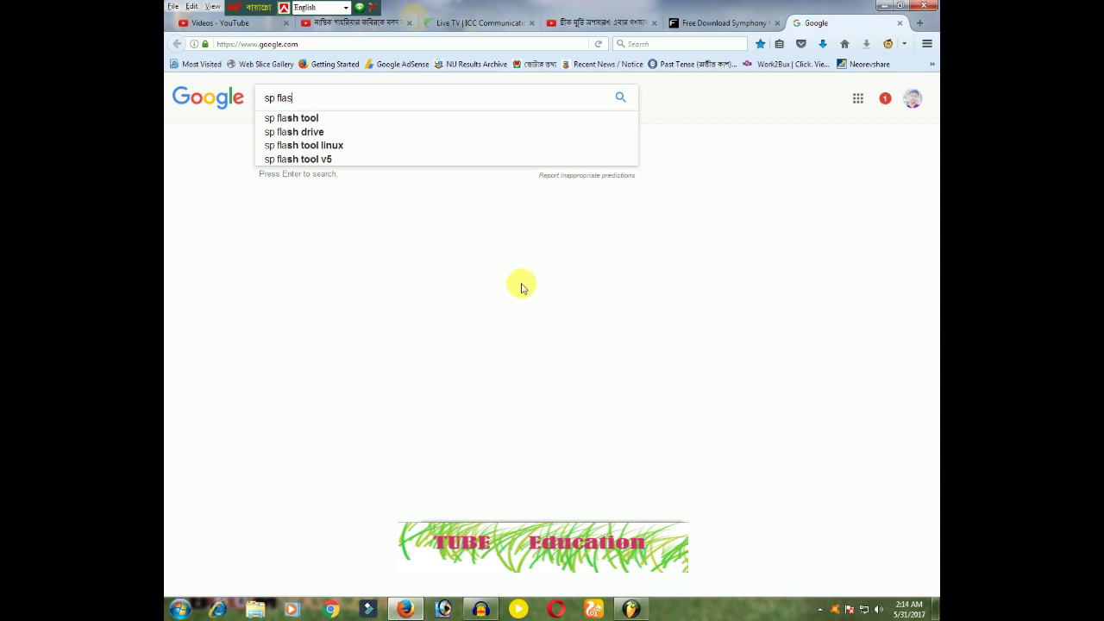
pyautogui.write('h')
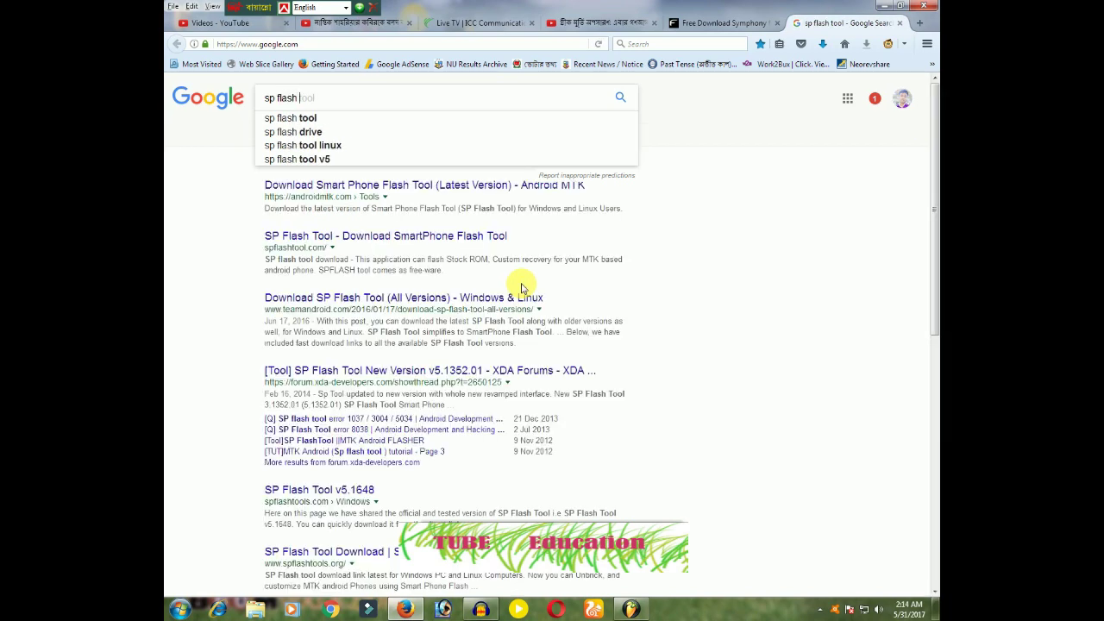
# Step: Open the spflashtool.com search result, review its SP Flash Tool download links and minimize the browser
pyautogui.click(476, 238)
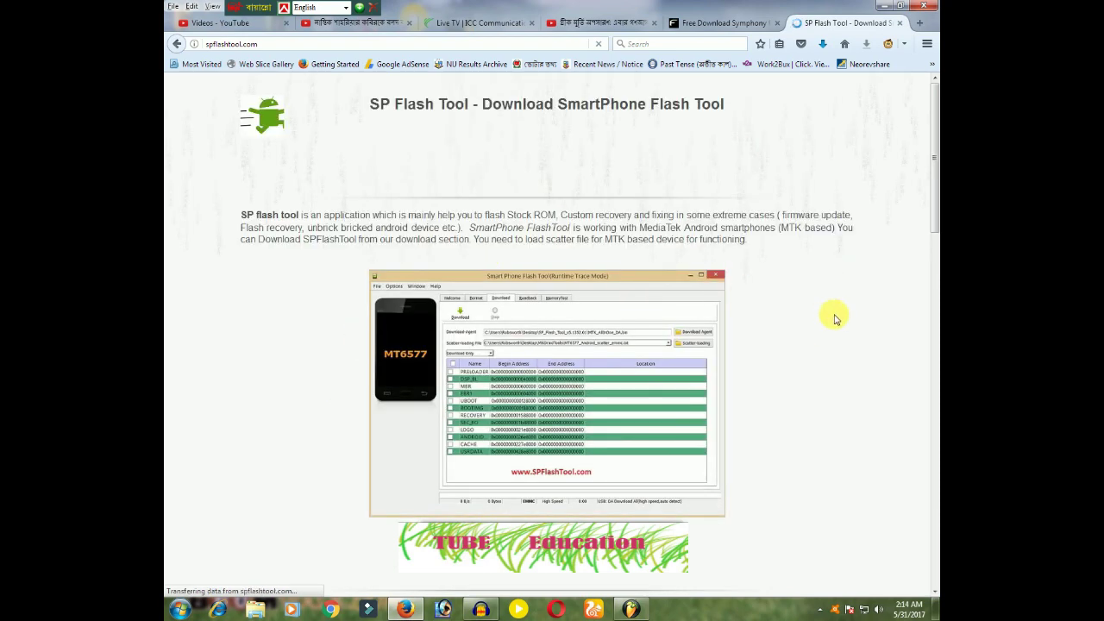
pyautogui.scroll(-3, 833, 315)
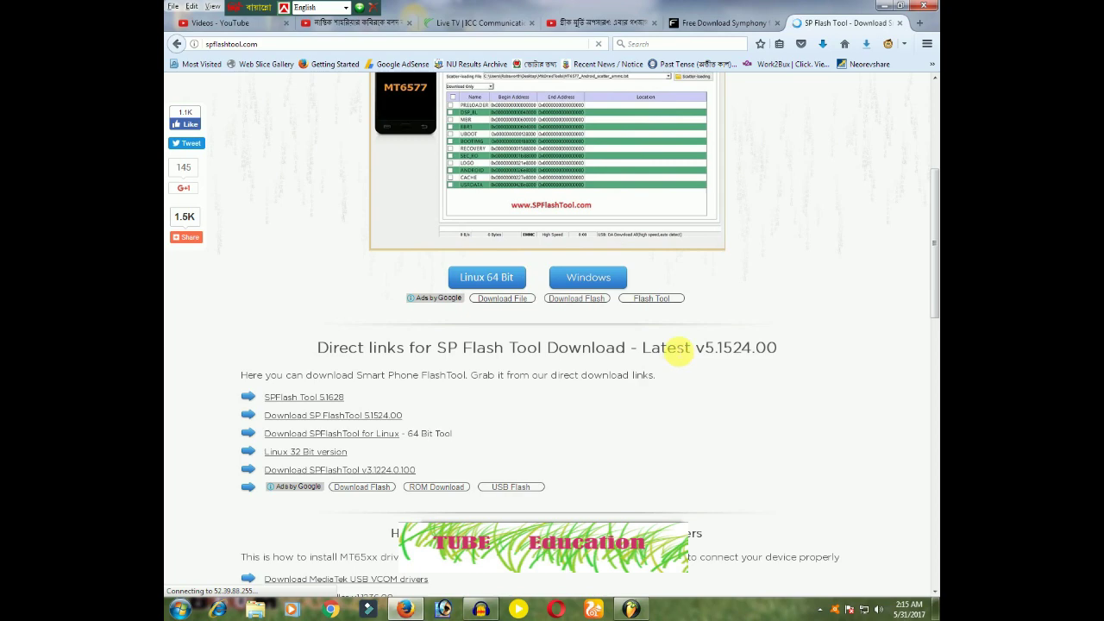
pyautogui.scroll(5, 672, 363)
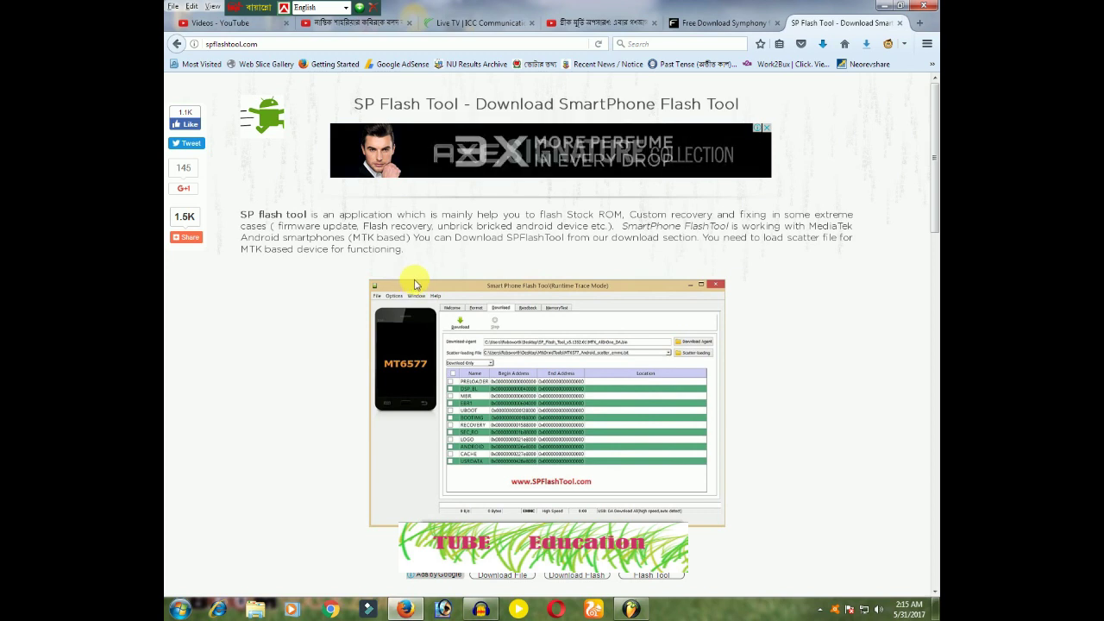
pyautogui.click(882, 7)
# Step: Open the Driver subfolder inside the desktop's Flash folder
pyautogui.doubleClick(272, 80)
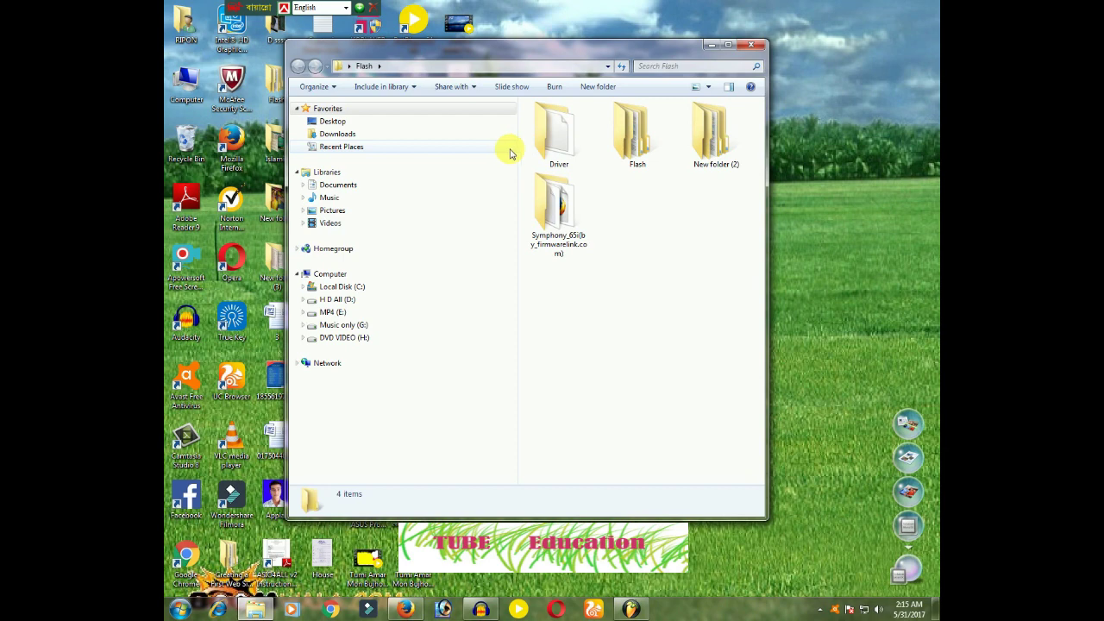
pyautogui.doubleClick(559, 148)
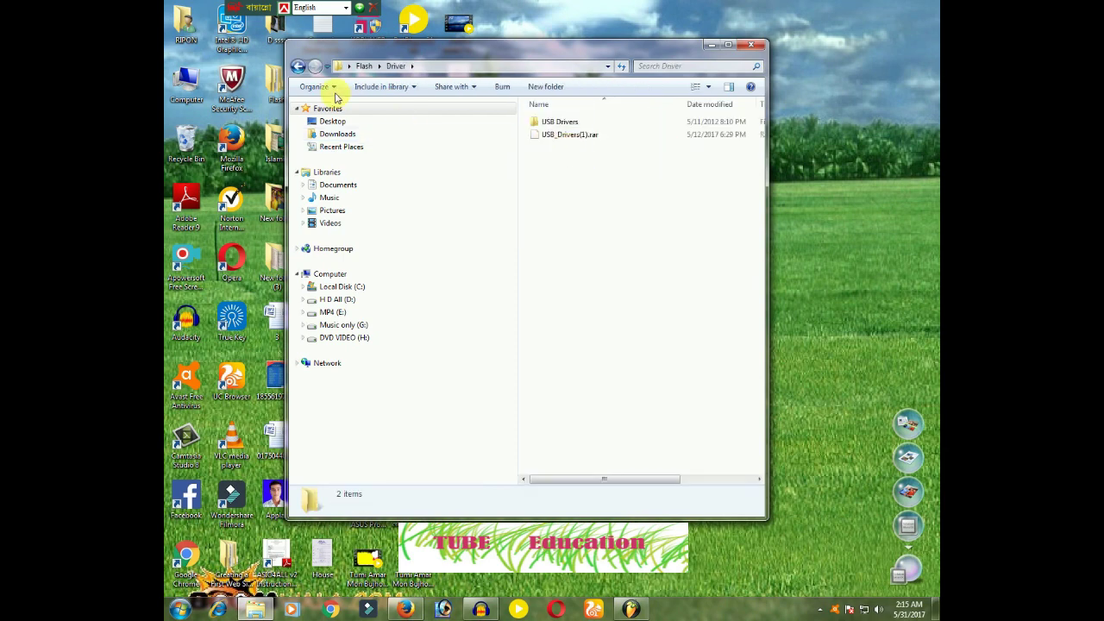
pyautogui.click(298, 66)
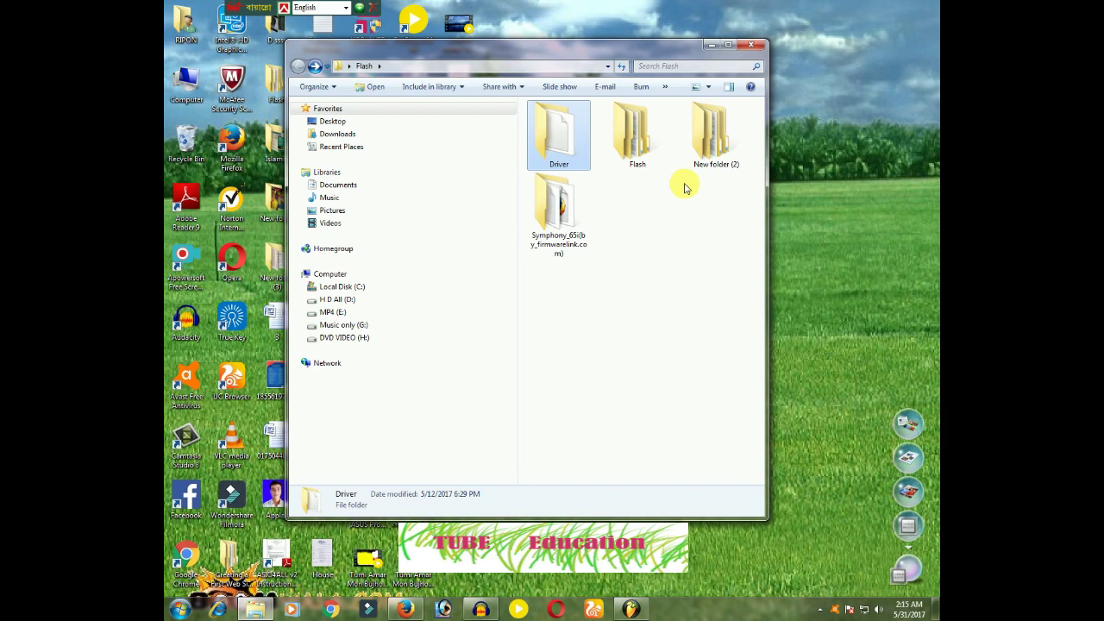
pyautogui.rightClick(557, 156)
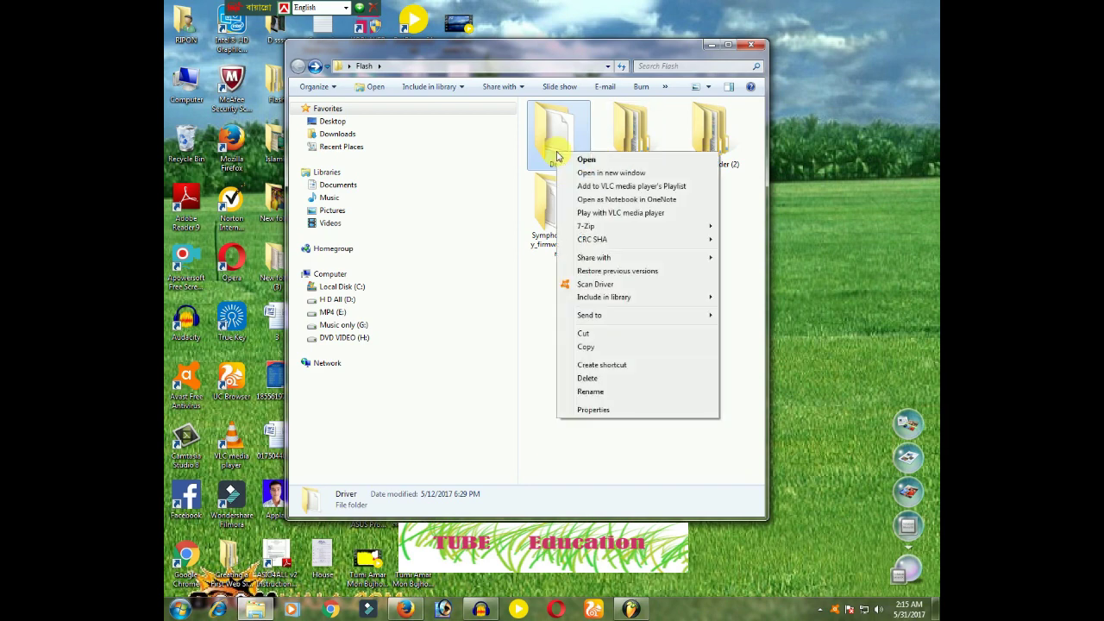
pyautogui.doubleClick(551, 141)
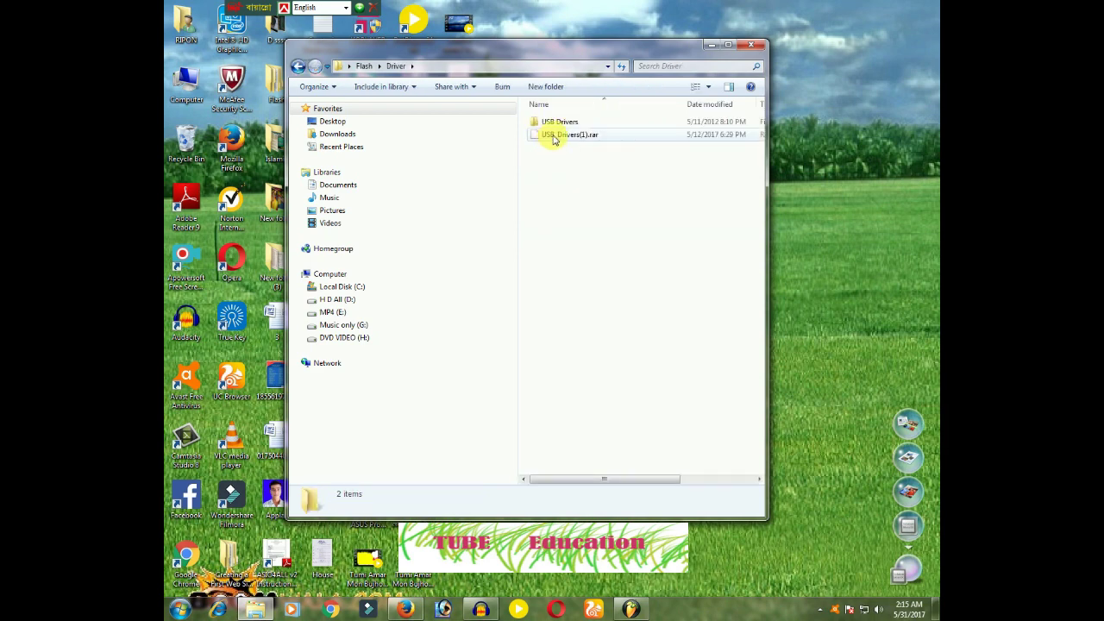
# Step: Display the 7-Zip extraction options for the USB_Drivers(1).rar archive
pyautogui.click(555, 137)
pyautogui.rightClick(569, 141)
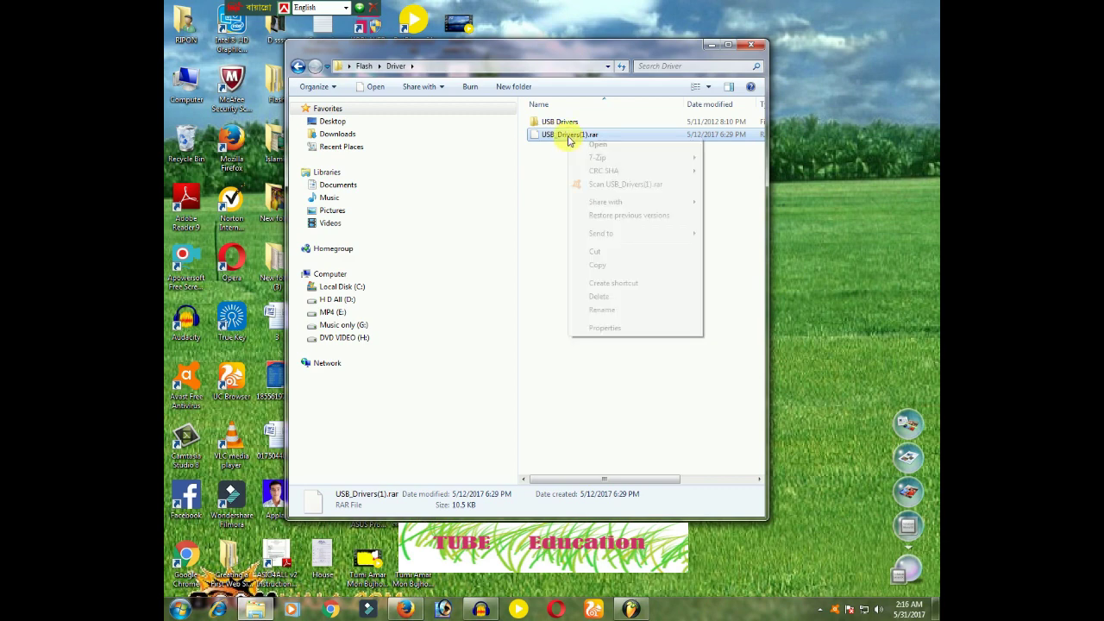
pyautogui.moveTo(601, 159)
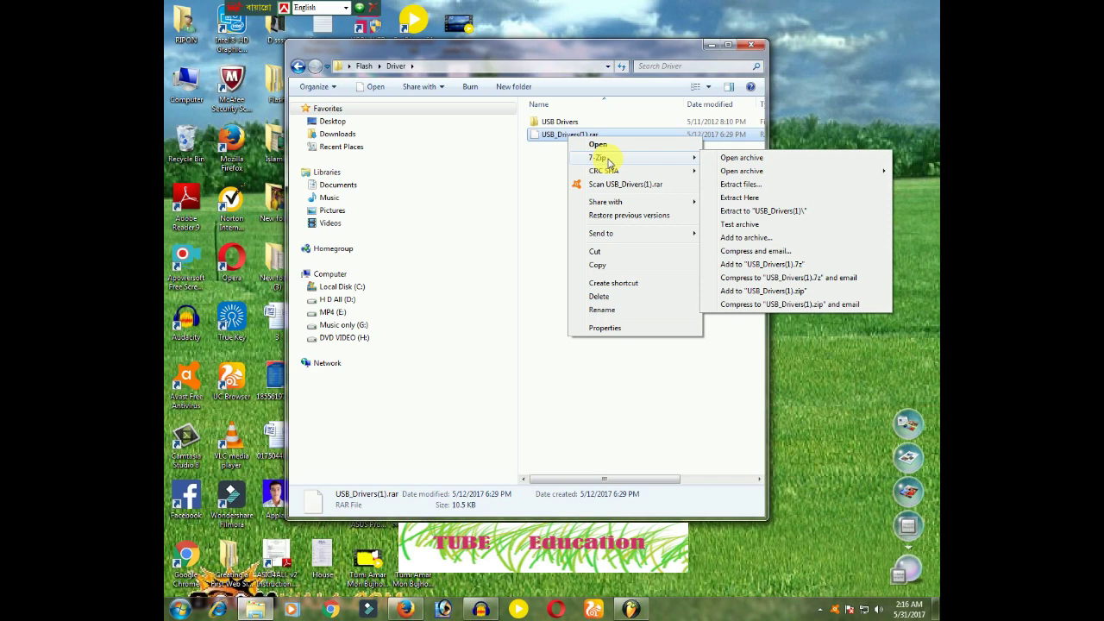
# Step: View the contents of the USB Drivers folder and return to the desktop's Flash folder
pyautogui.click(559, 123)
pyautogui.doubleClick(559, 124)
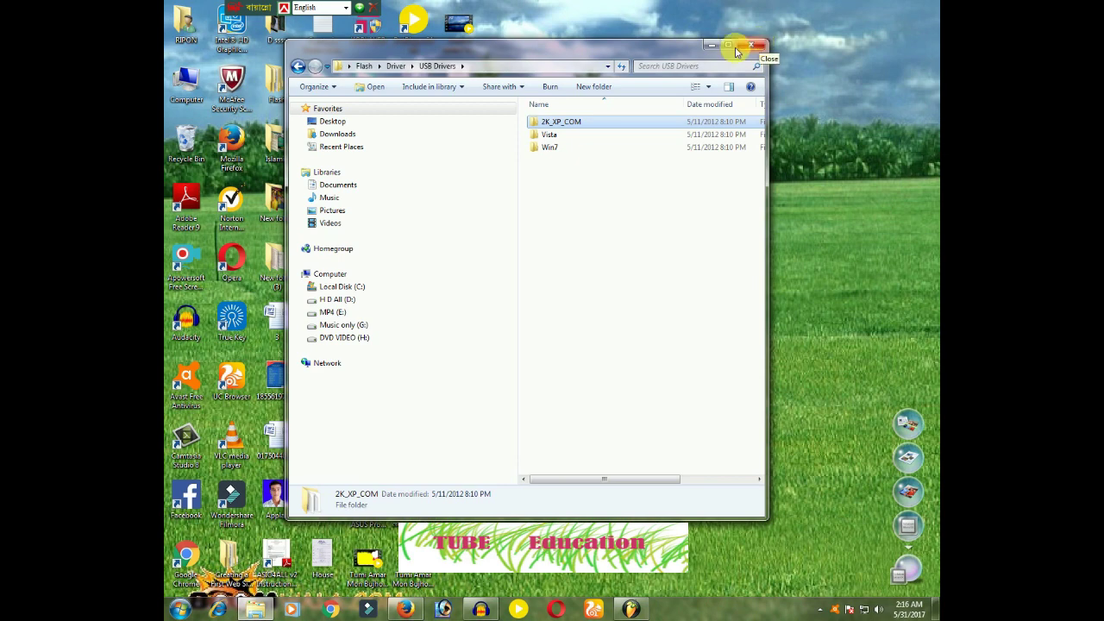
pyautogui.click(298, 66)
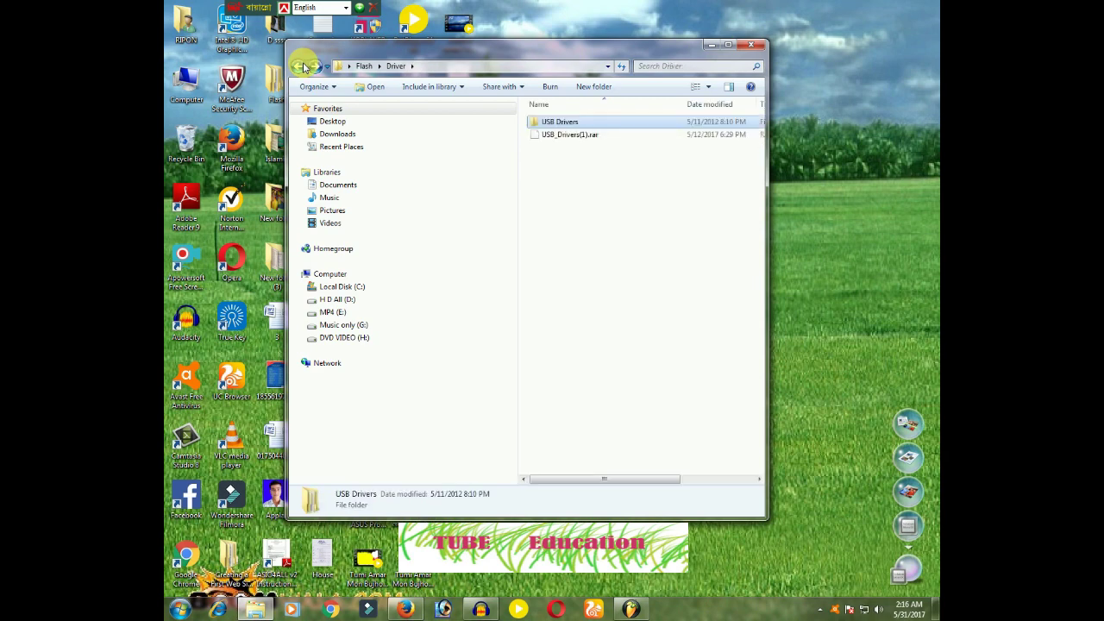
pyautogui.click(299, 66)
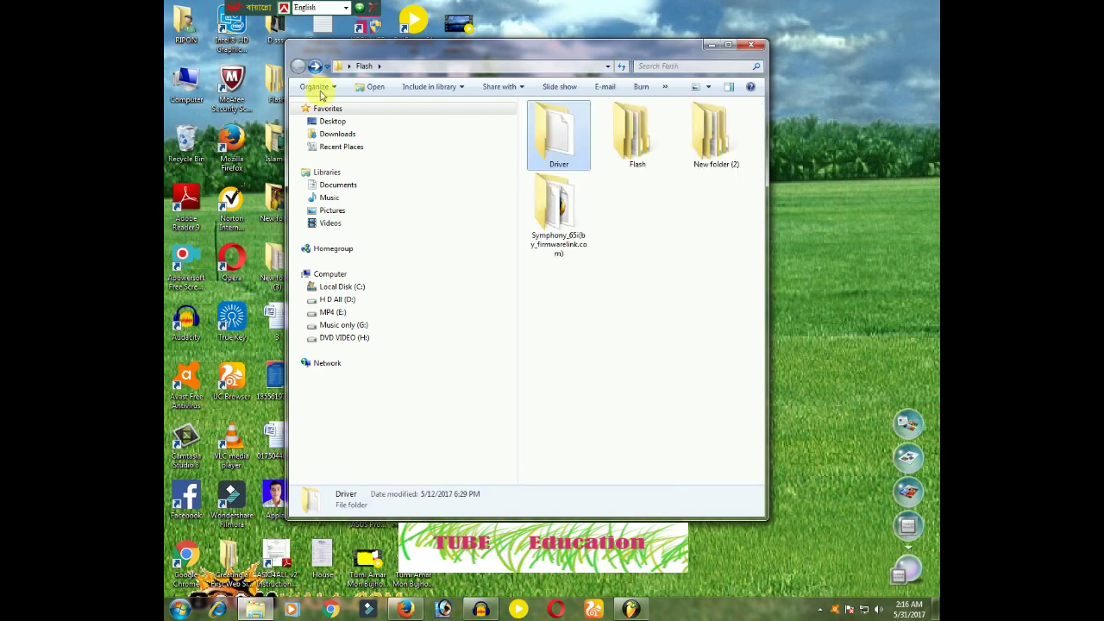
# Step: Look inside the inner Flash folder that holds SP Flash Tool v5.1352.01 and close the folder window
pyautogui.click(634, 150)
pyautogui.doubleClick(637, 144)
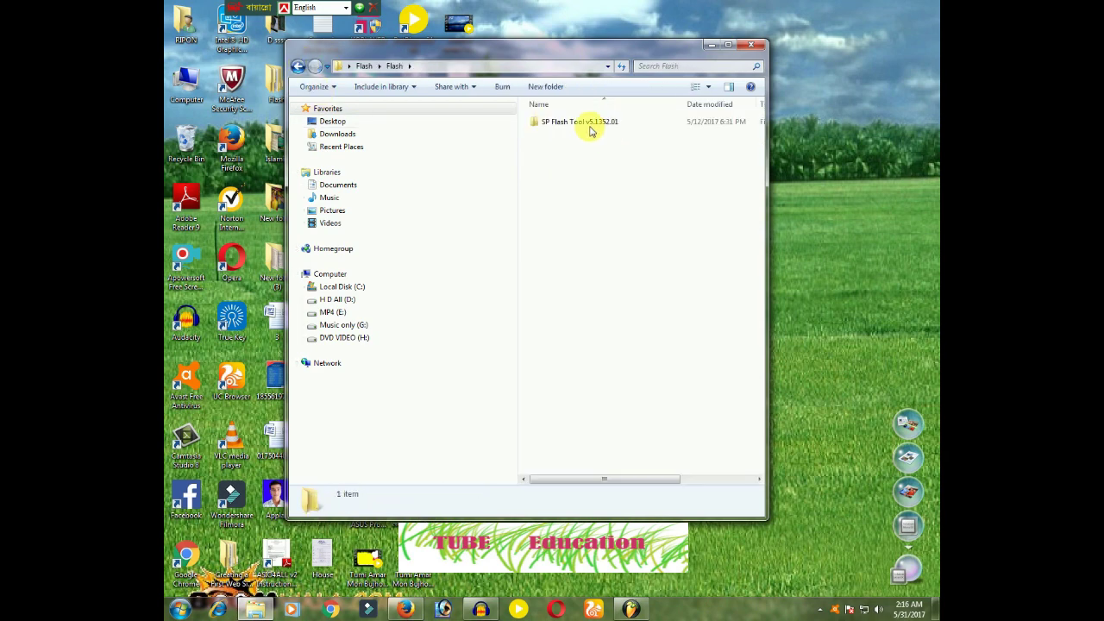
pyautogui.click(298, 67)
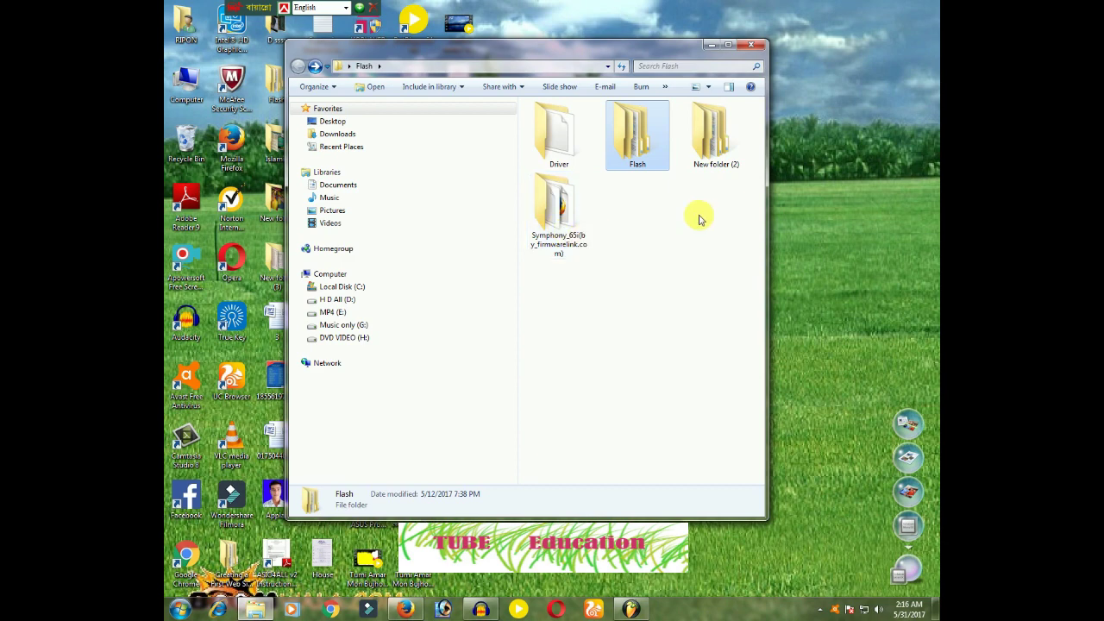
pyautogui.click(754, 46)
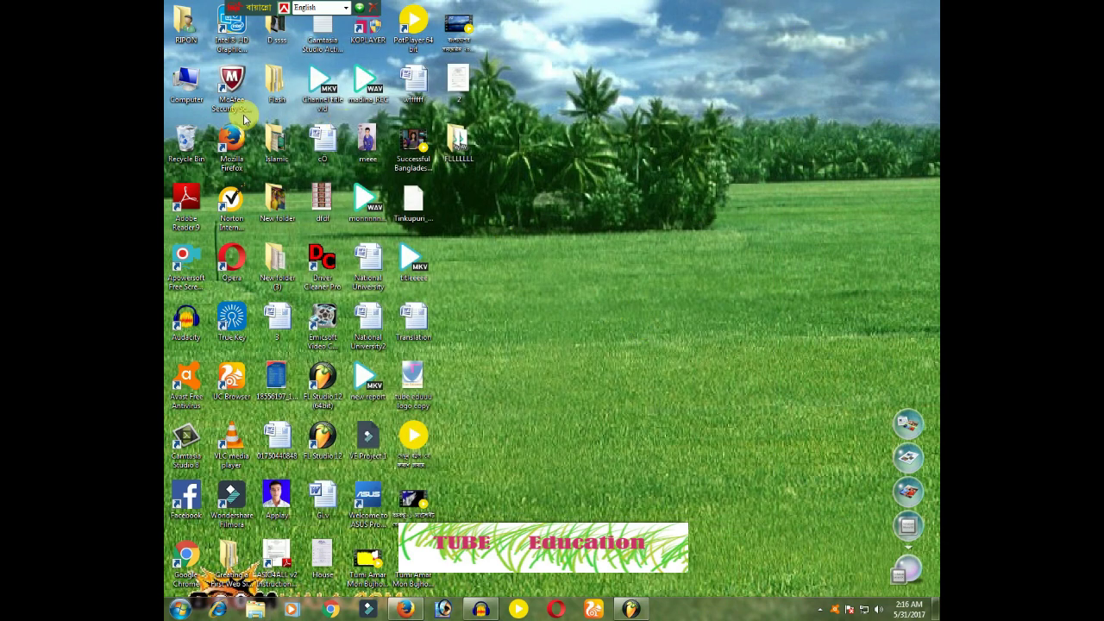
# Step: Open the Computer Management console for this computer and show its Device Manager
pyautogui.rightClick(187, 95)
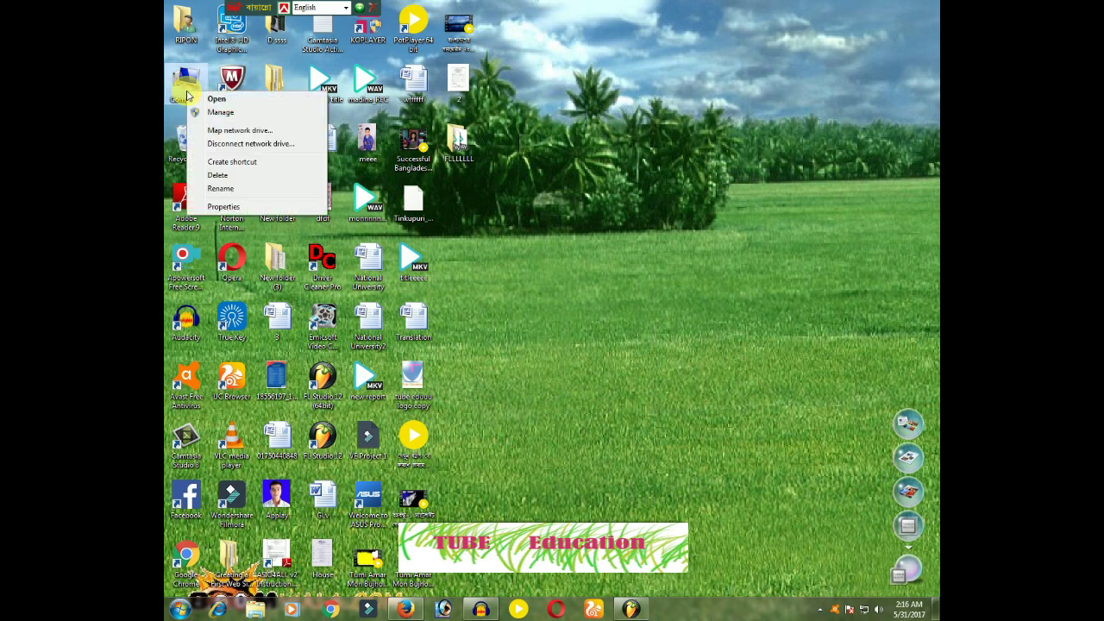
pyautogui.click(214, 114)
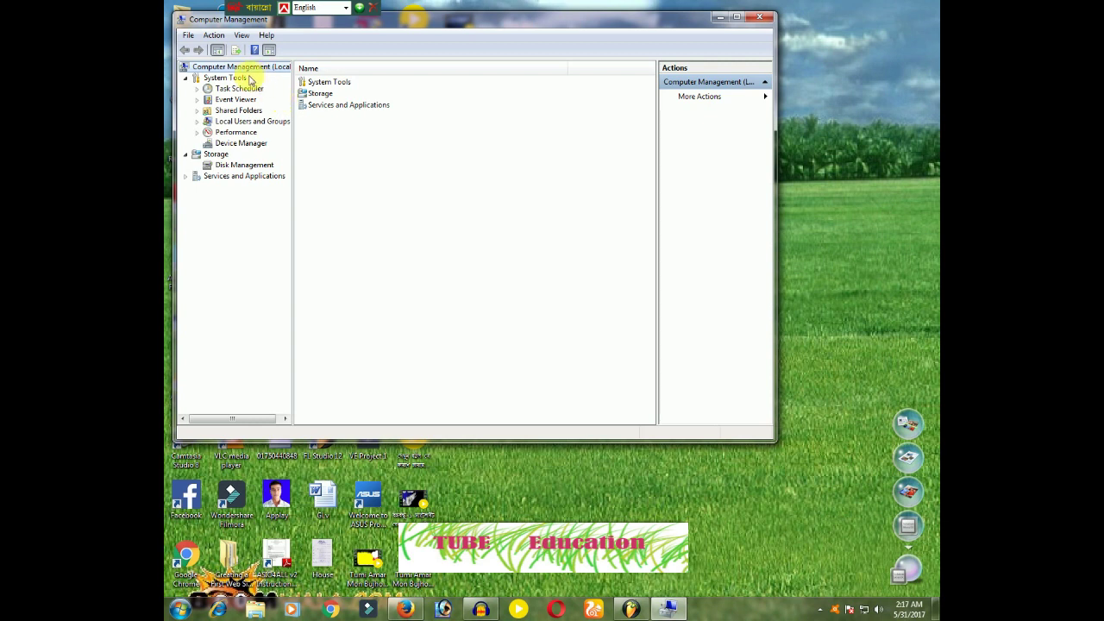
pyautogui.click(251, 147)
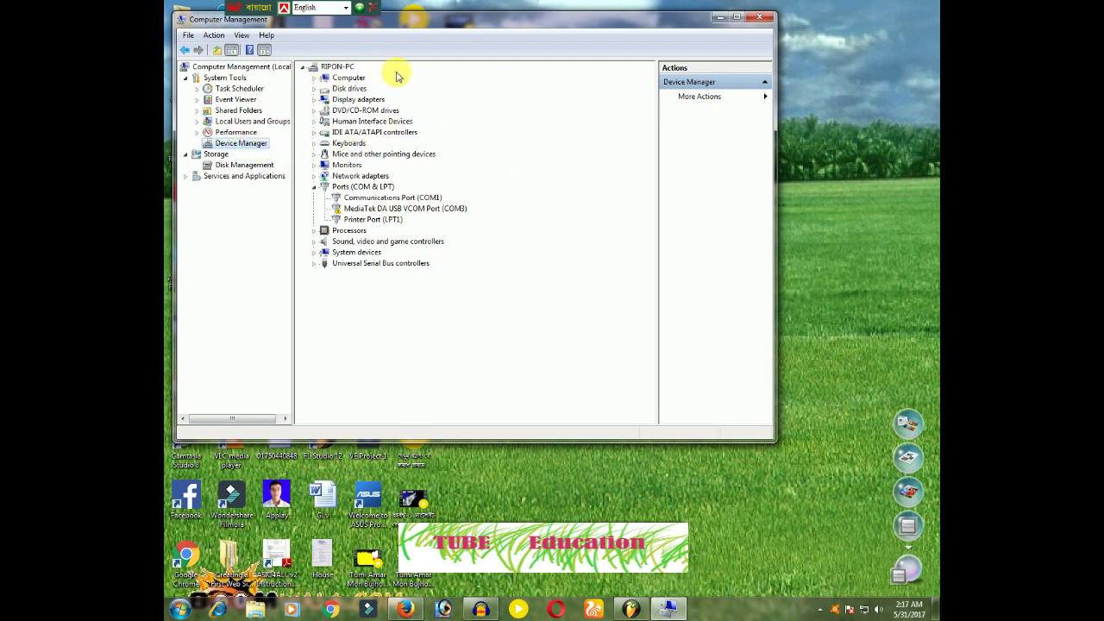
# Step: Start the Add Hardware wizard for legacy hardware, choosing manual selection from a list and the Show All Devices category
pyautogui.click(336, 76)
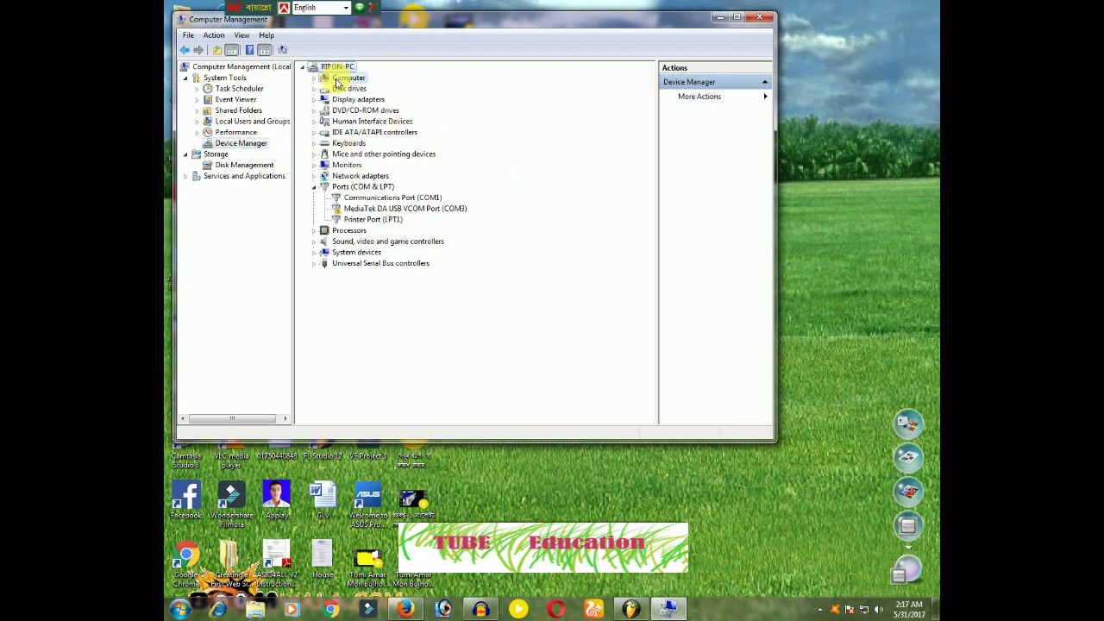
pyautogui.click(336, 66)
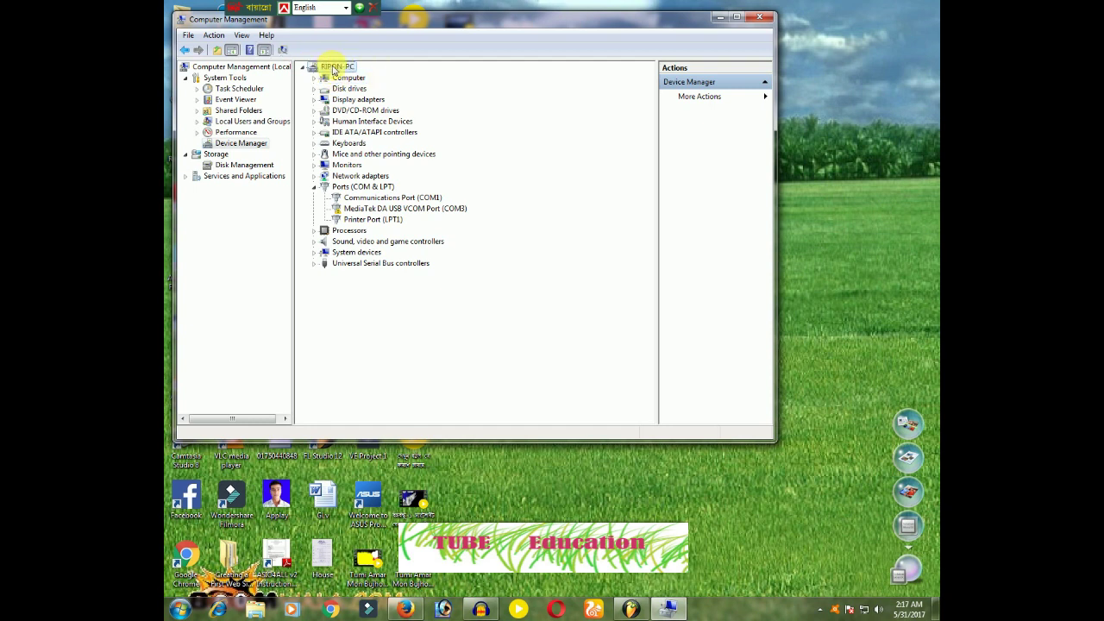
pyautogui.click(214, 35)
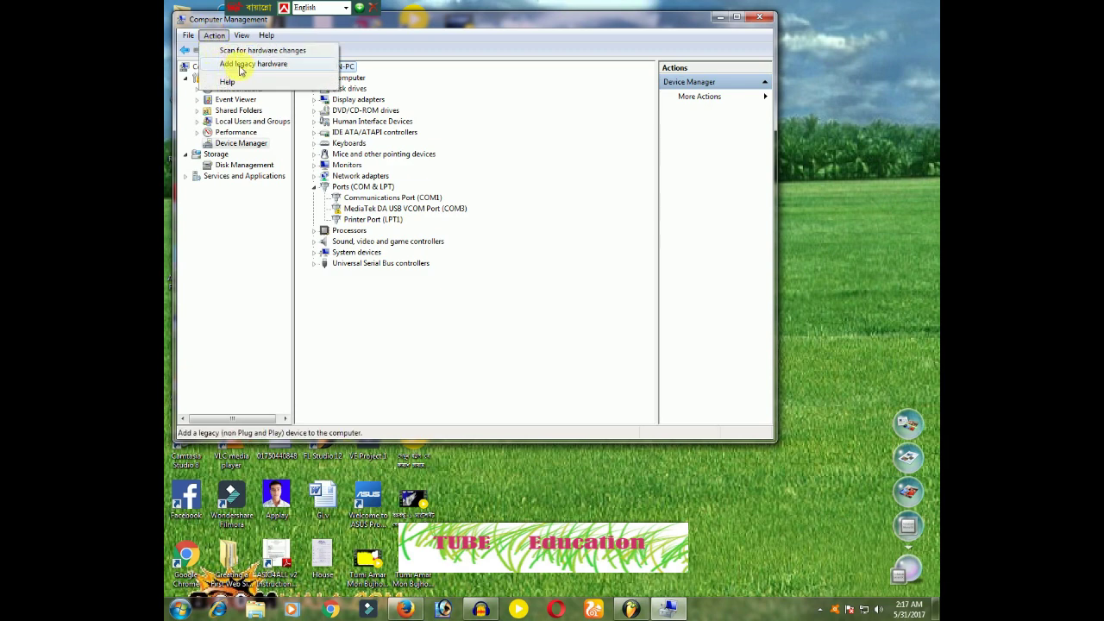
pyautogui.click(273, 65)
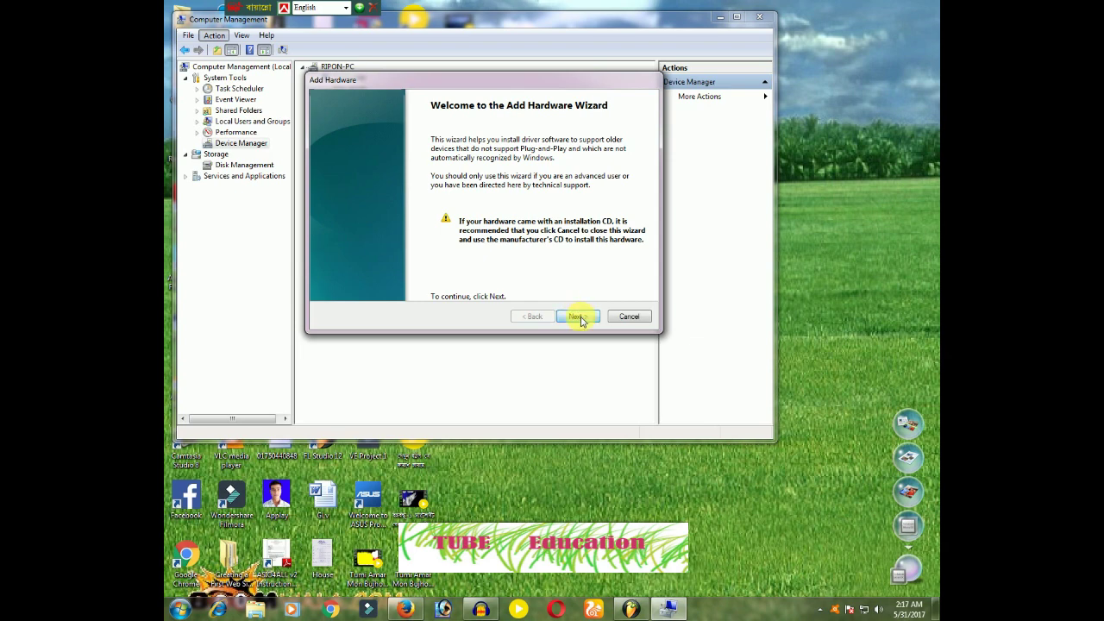
pyautogui.click(578, 317)
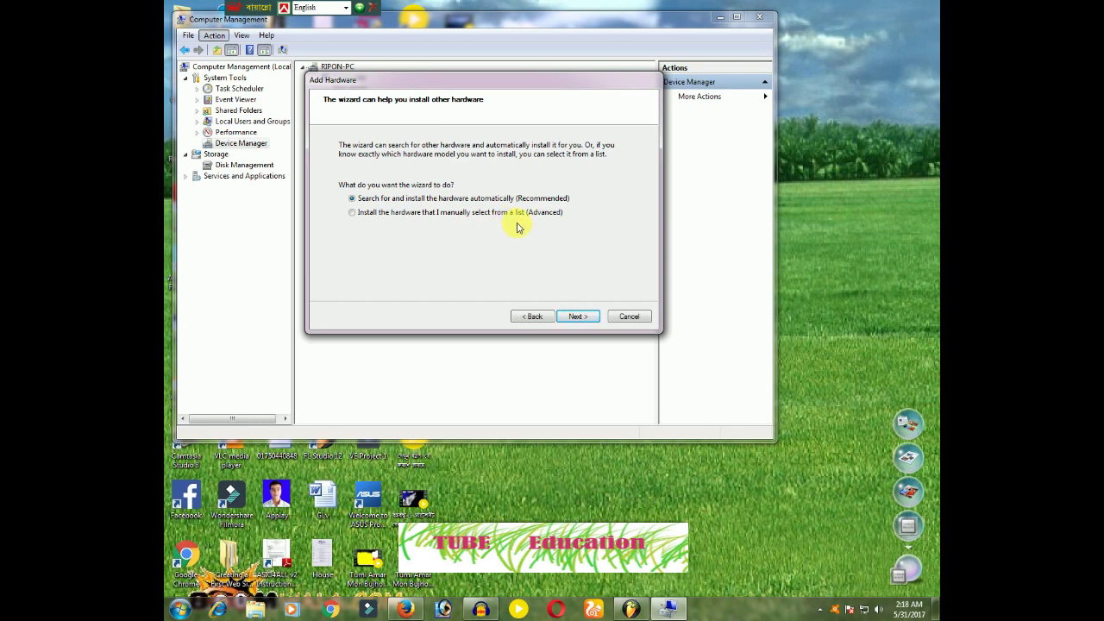
pyautogui.click(352, 214)
pyautogui.click(575, 318)
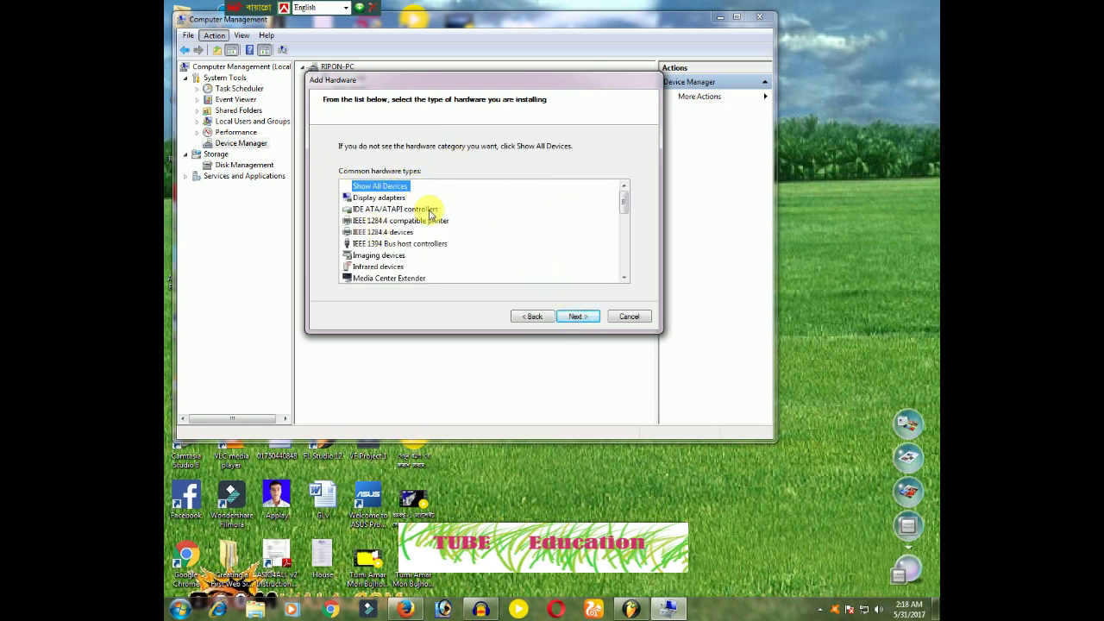
pyautogui.click(578, 317)
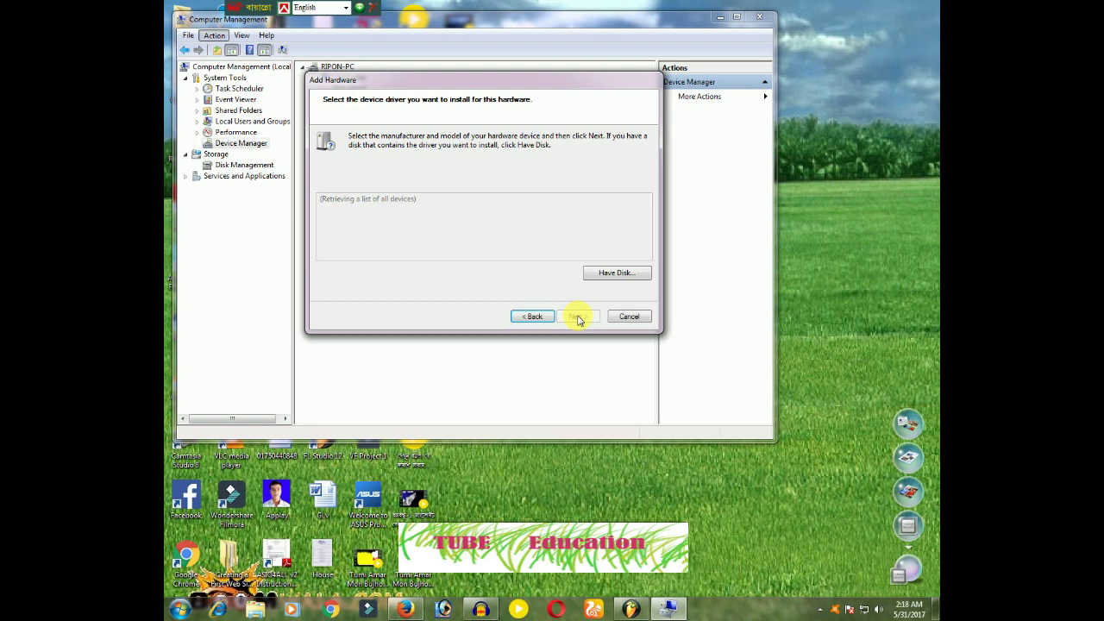
# Step: Browse for the driver from disk, going to the Win7 folder inside Driver's USB Drivers folder
pyautogui.click(630, 277)
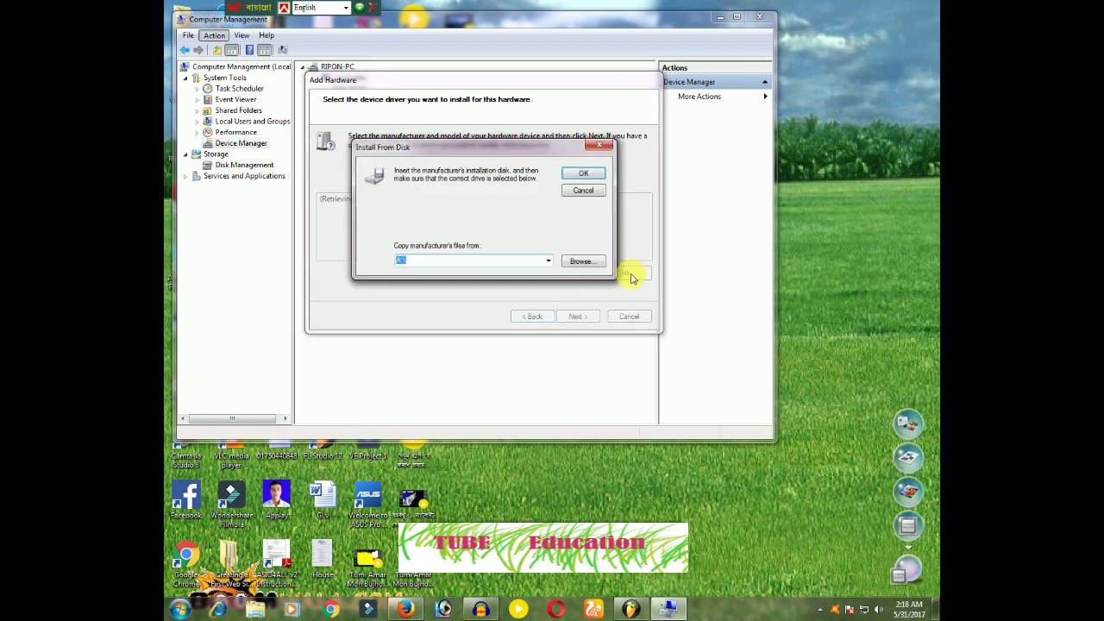
pyautogui.click(583, 263)
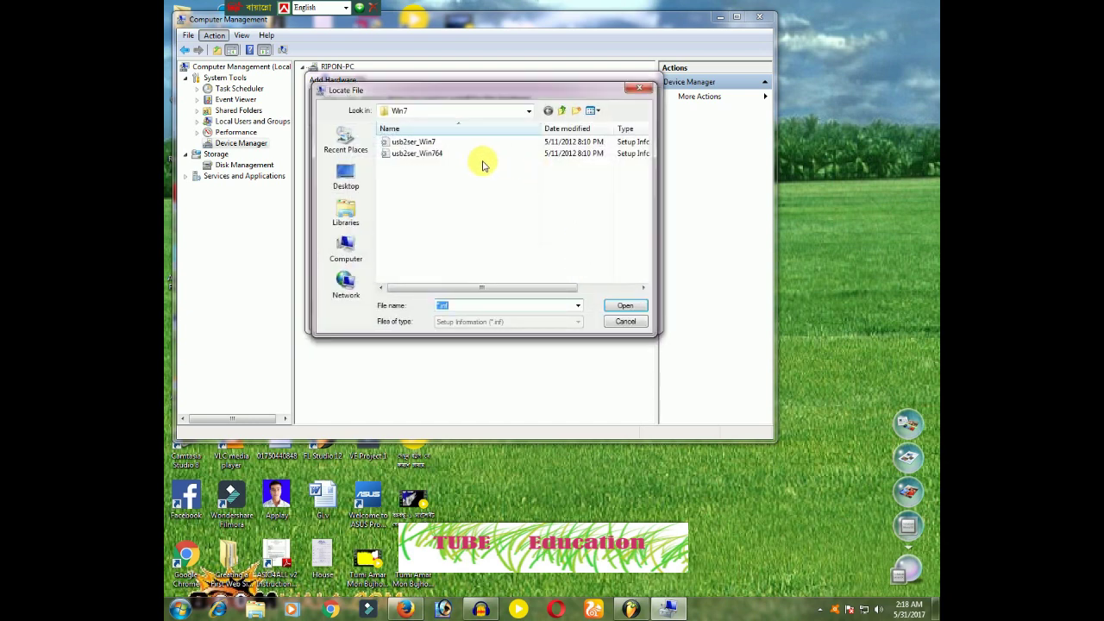
pyautogui.click(561, 111)
pyautogui.click(561, 111)
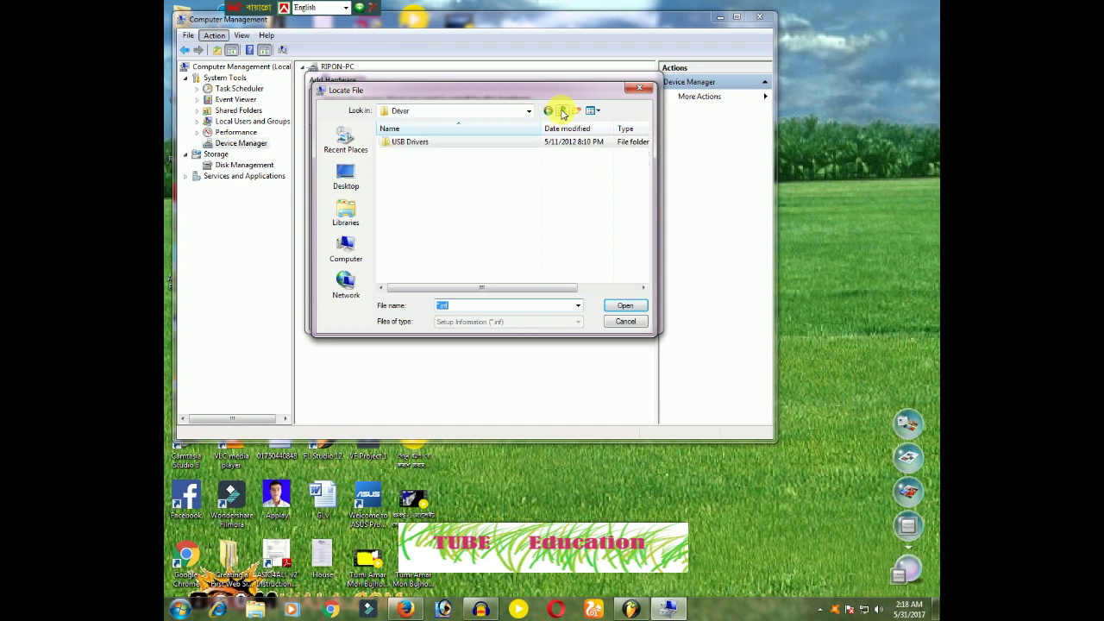
pyautogui.doubleClick(420, 148)
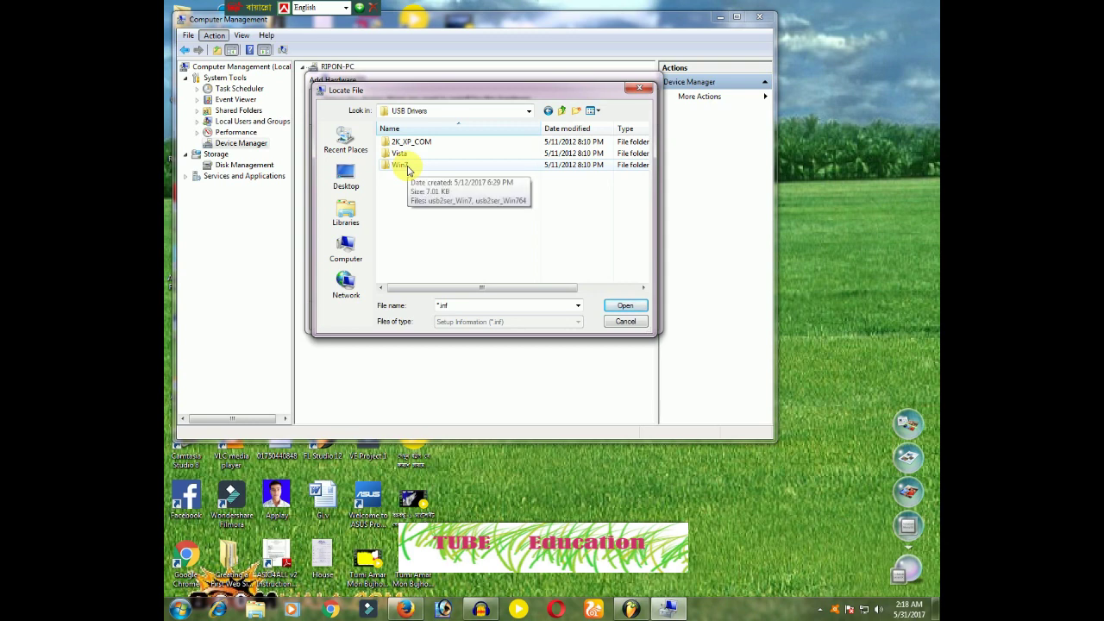
pyautogui.doubleClick(407, 166)
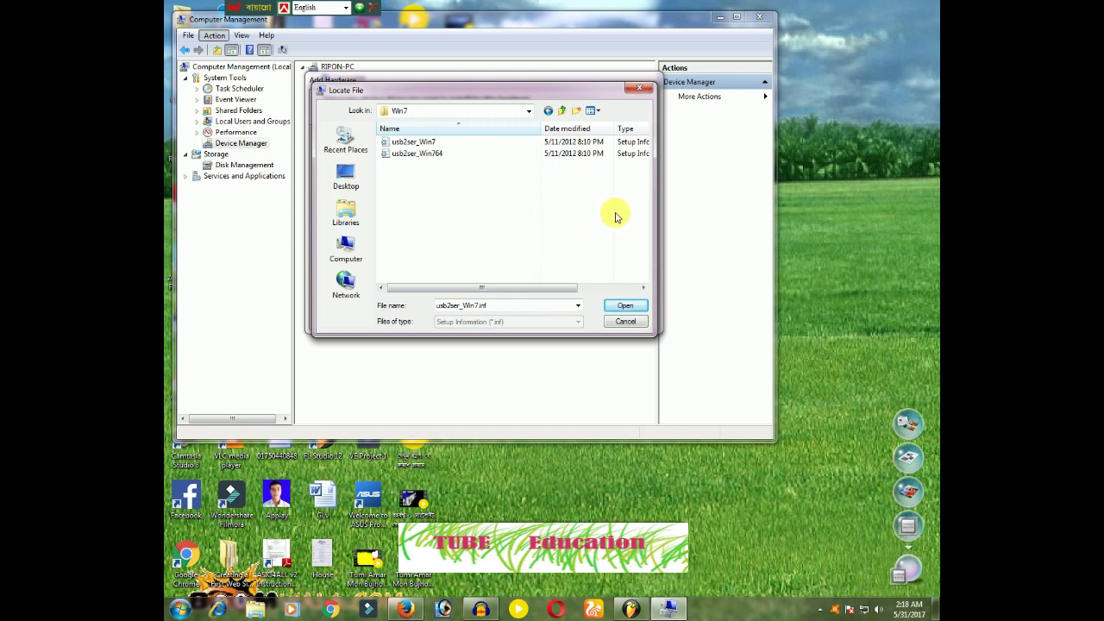
# Step: Cancel the driver installation from disk and close the Computer Management console
pyautogui.click(639, 90)
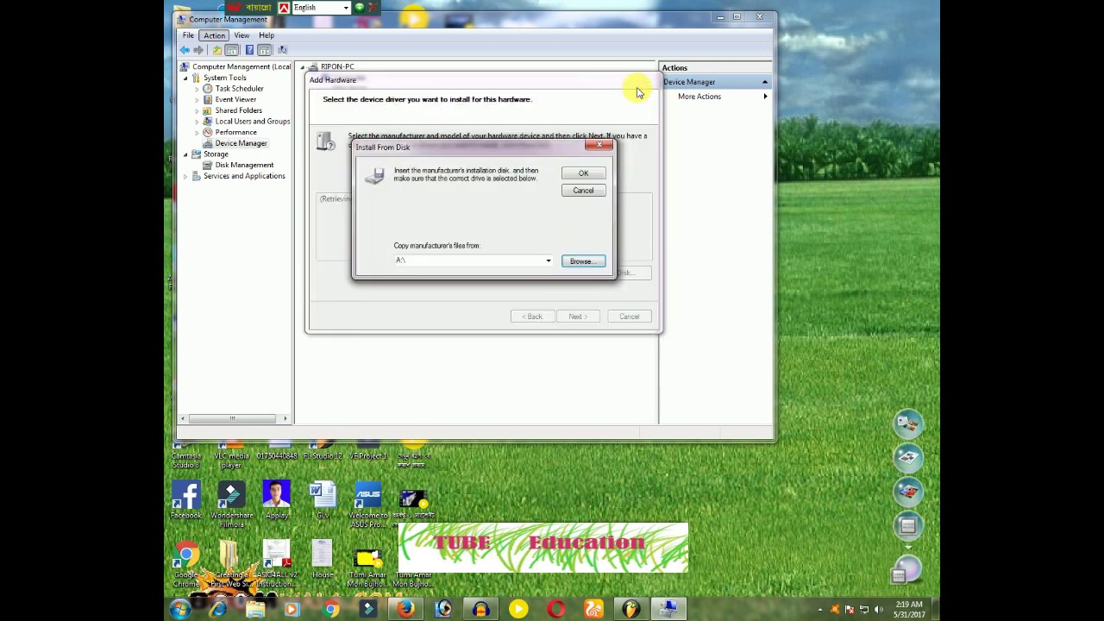
pyautogui.click(598, 148)
pyautogui.click(630, 315)
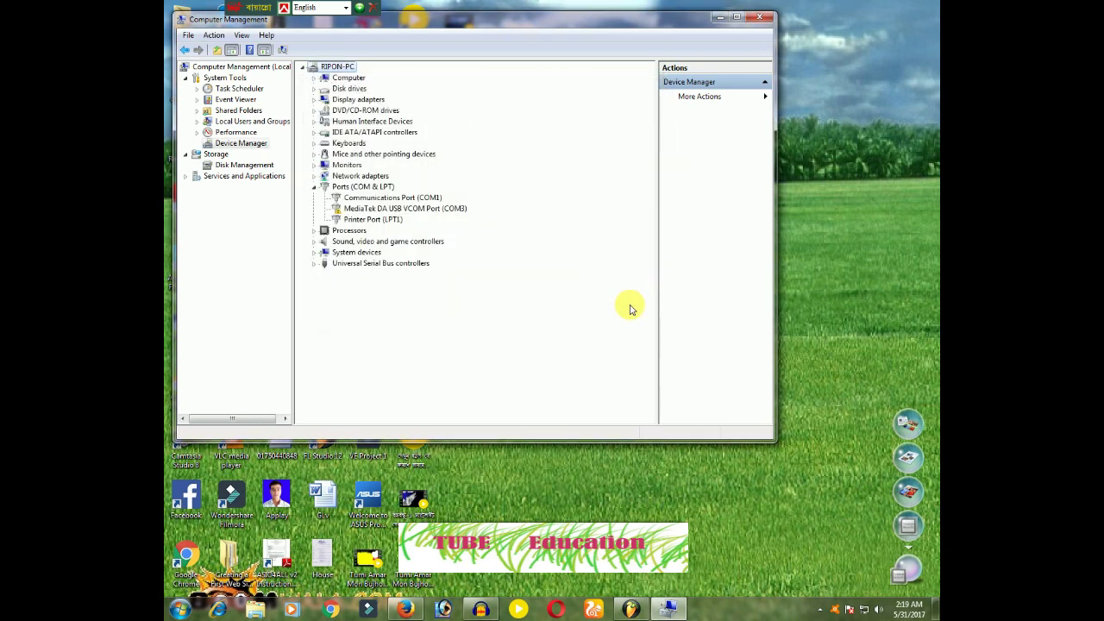
pyautogui.click(756, 19)
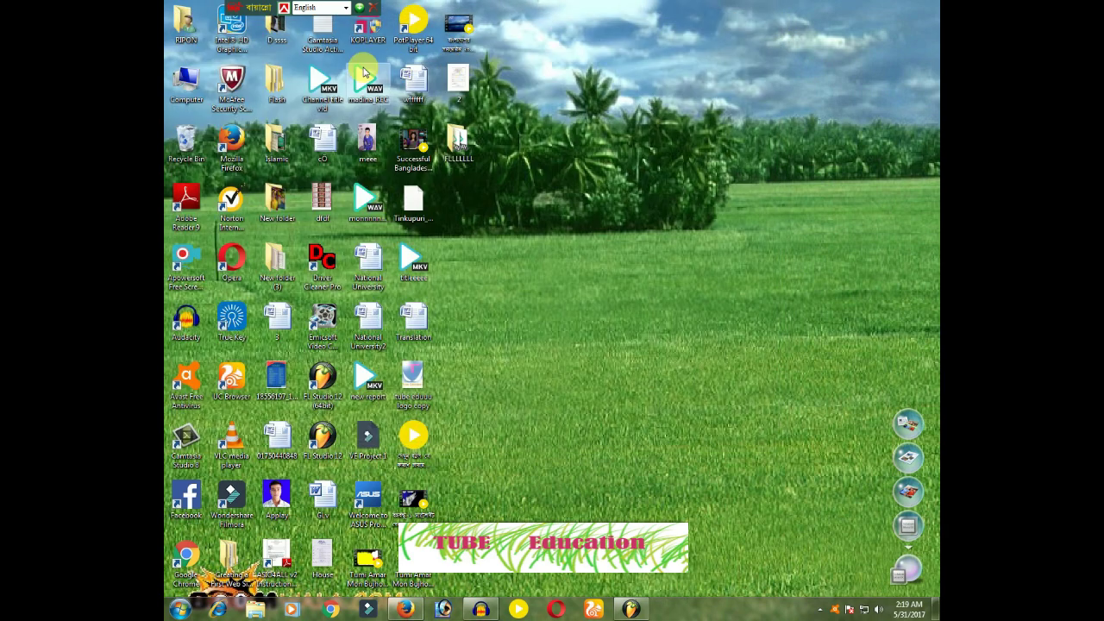
# Step: Reopen this computer's management console, check the MediaTek port under Ports (COM & LPT) in Device Manager, and close the console
pyautogui.rightClick(190, 79)
pyautogui.click(222, 100)
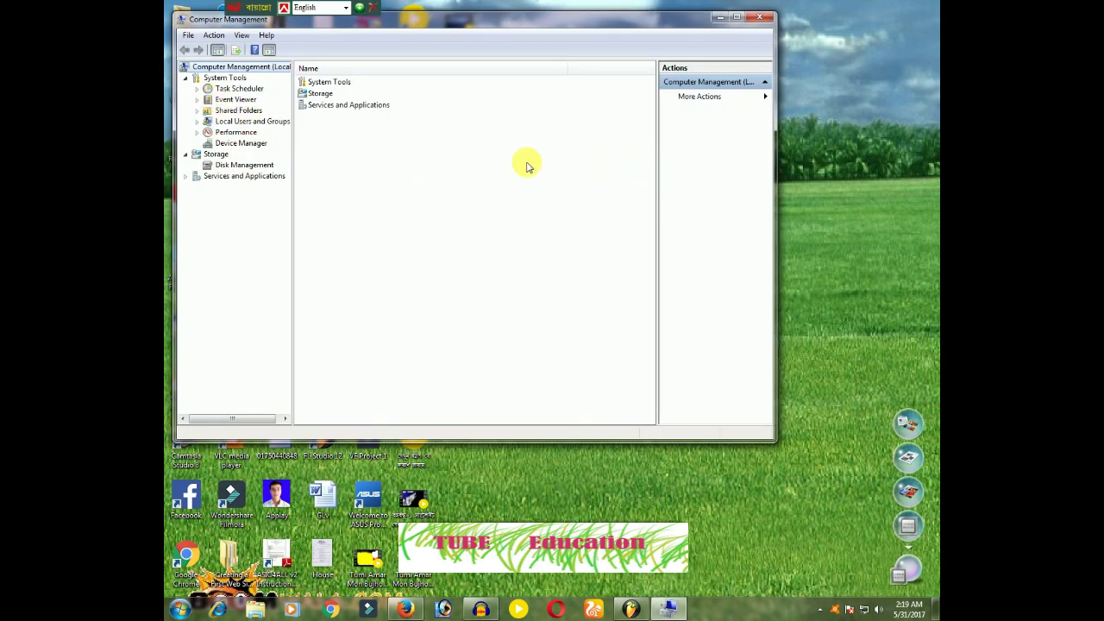
pyautogui.click(246, 143)
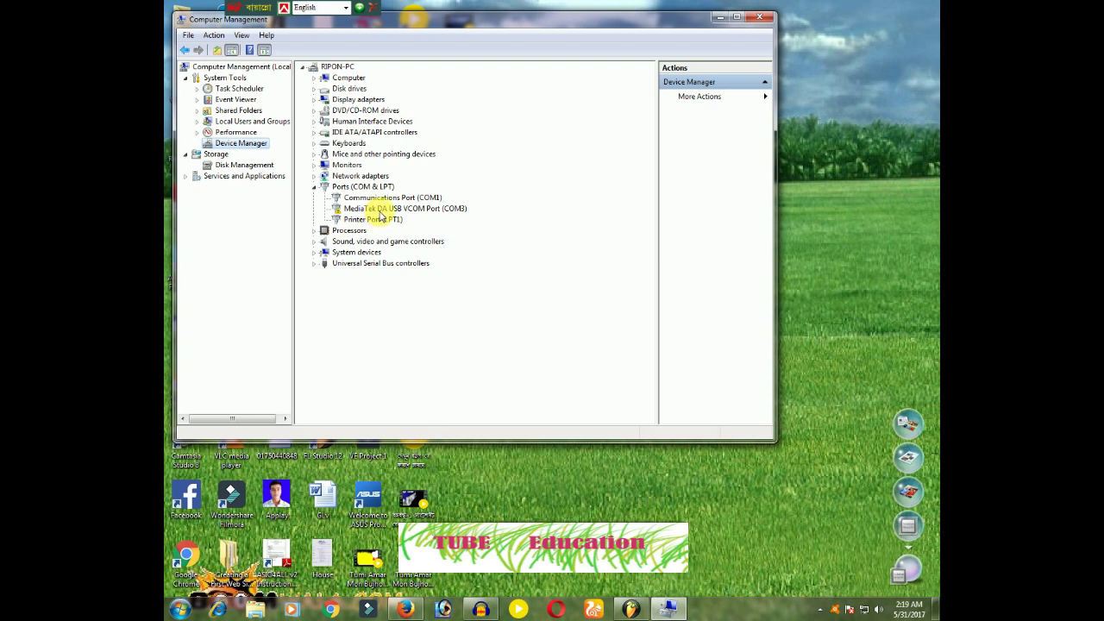
pyautogui.click(767, 19)
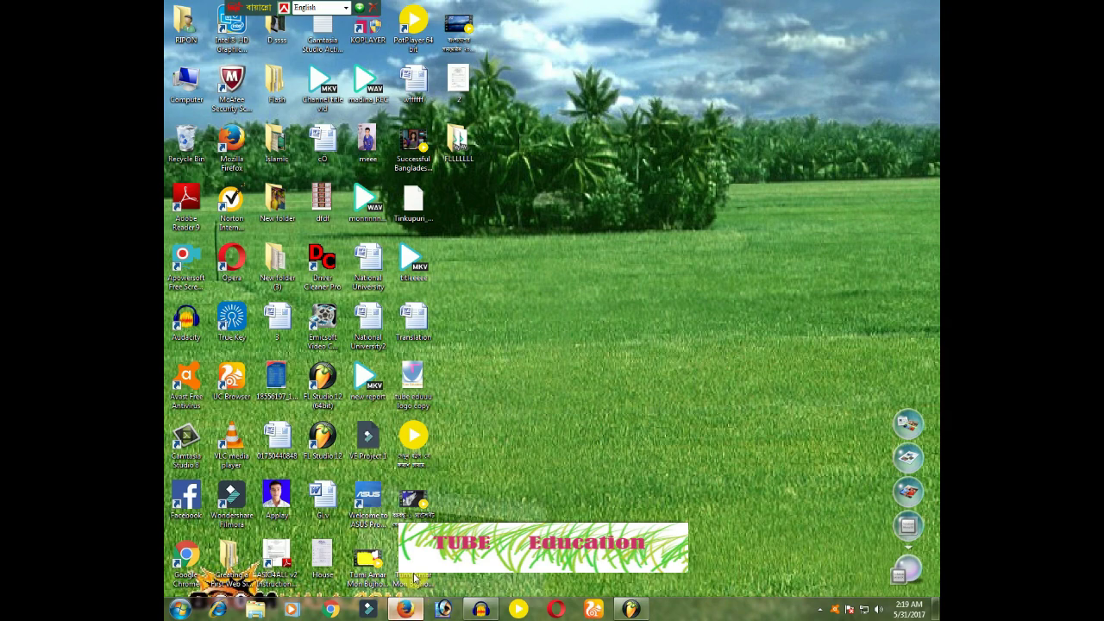
# Step: Switch to Firefox and show the beginning of the firmwarelink.com page for downloading Symphony firmware
pyautogui.click(407, 609)
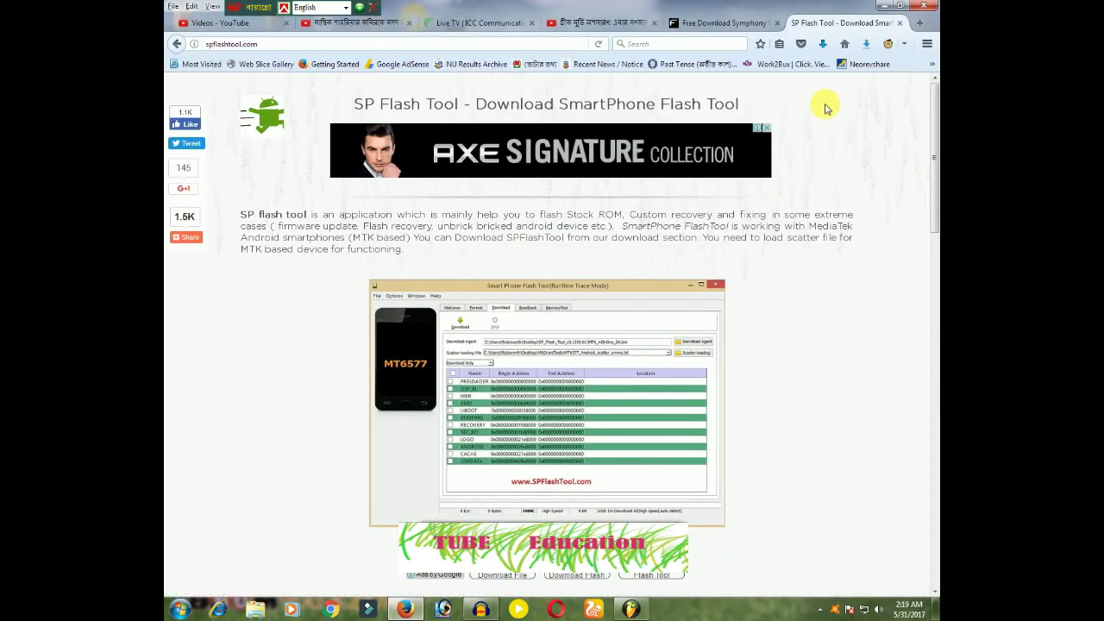
pyautogui.click(735, 24)
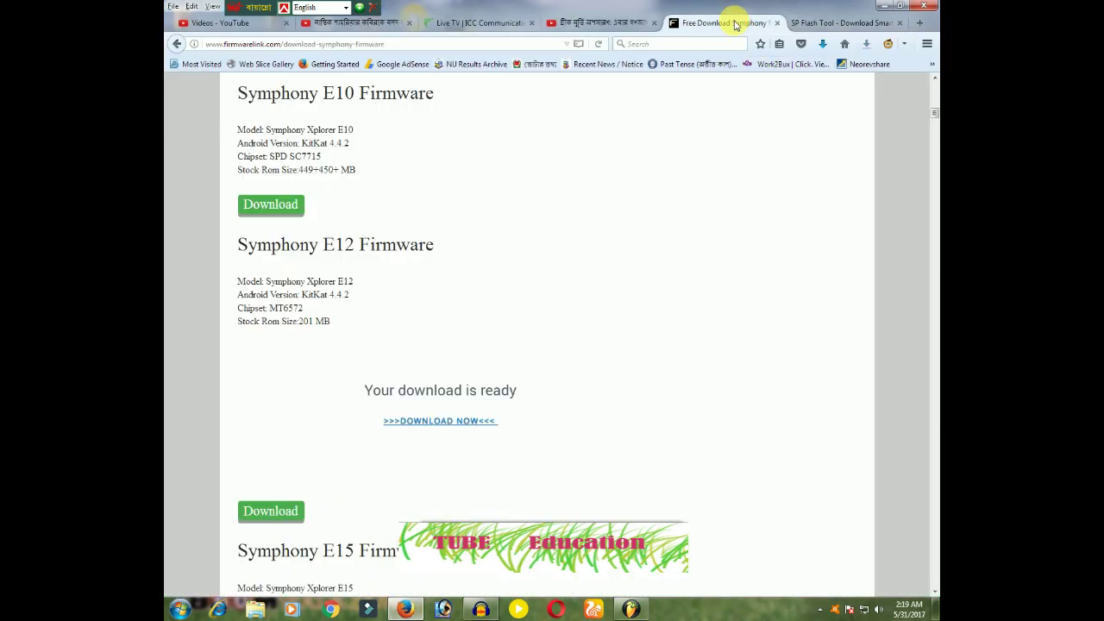
pyautogui.scroll(3, 451, 190)
pyautogui.scroll(2, 451, 190)
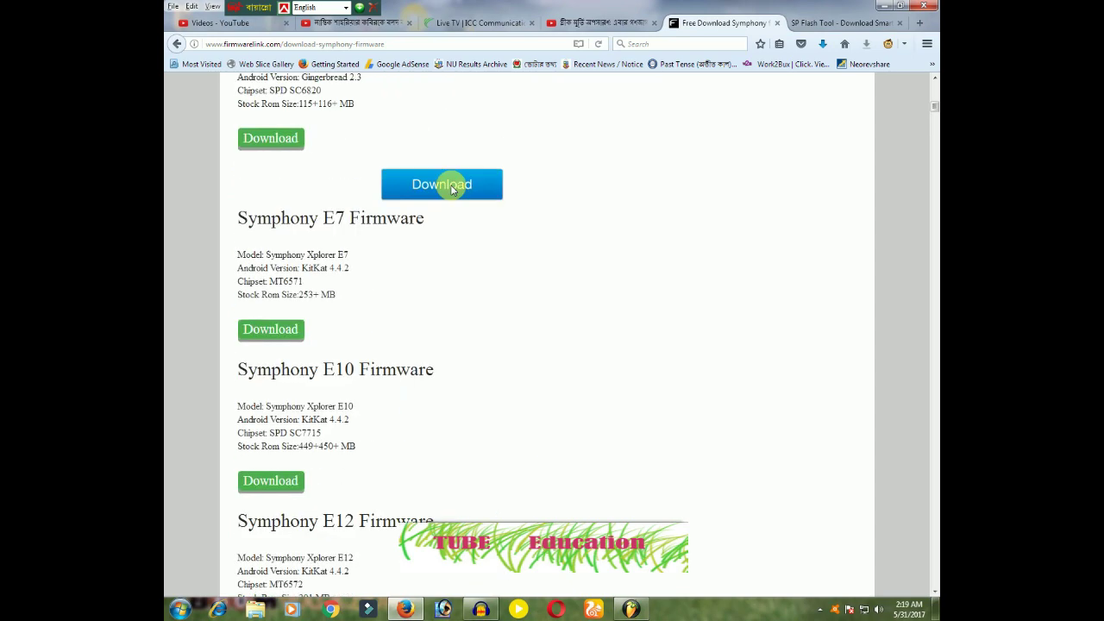
pyautogui.scroll(6, 450, 190)
pyautogui.scroll(4, 450, 190)
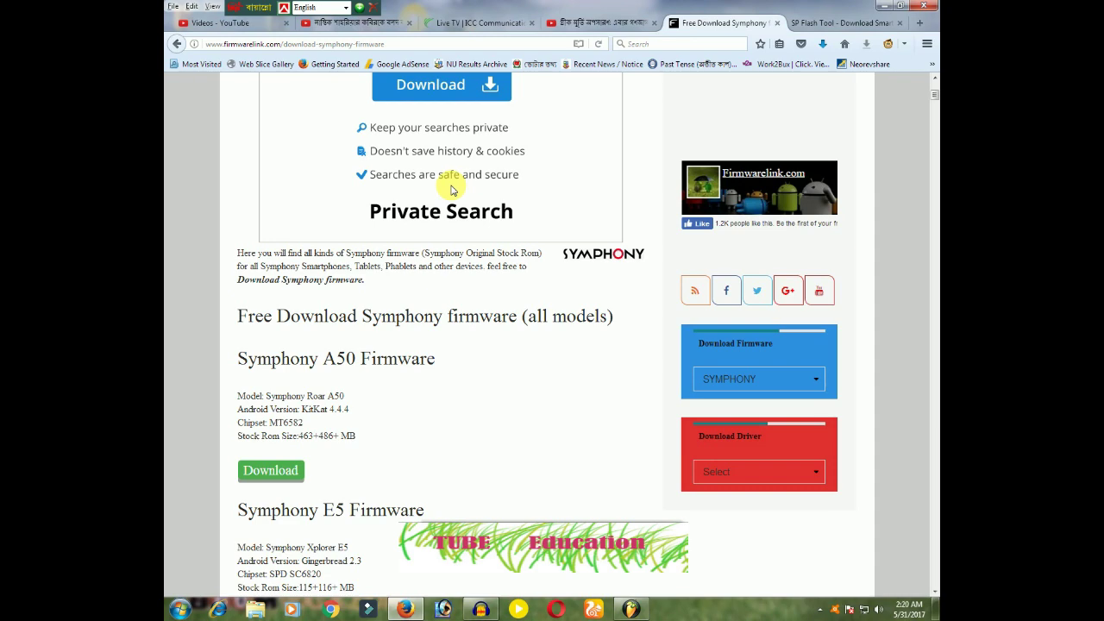
pyautogui.scroll(6, 450, 190)
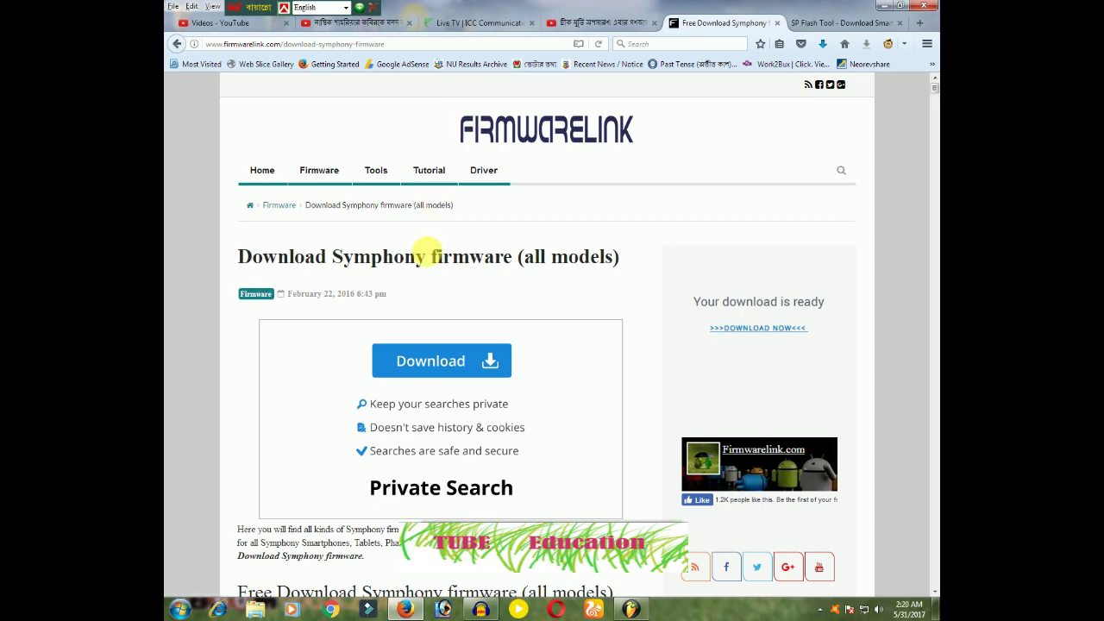
# Step: Look through the list of Symphony firmware models and their chipsets down to the Studio 50 entry, and minimize the browser
pyautogui.scroll(-6, 428, 249)
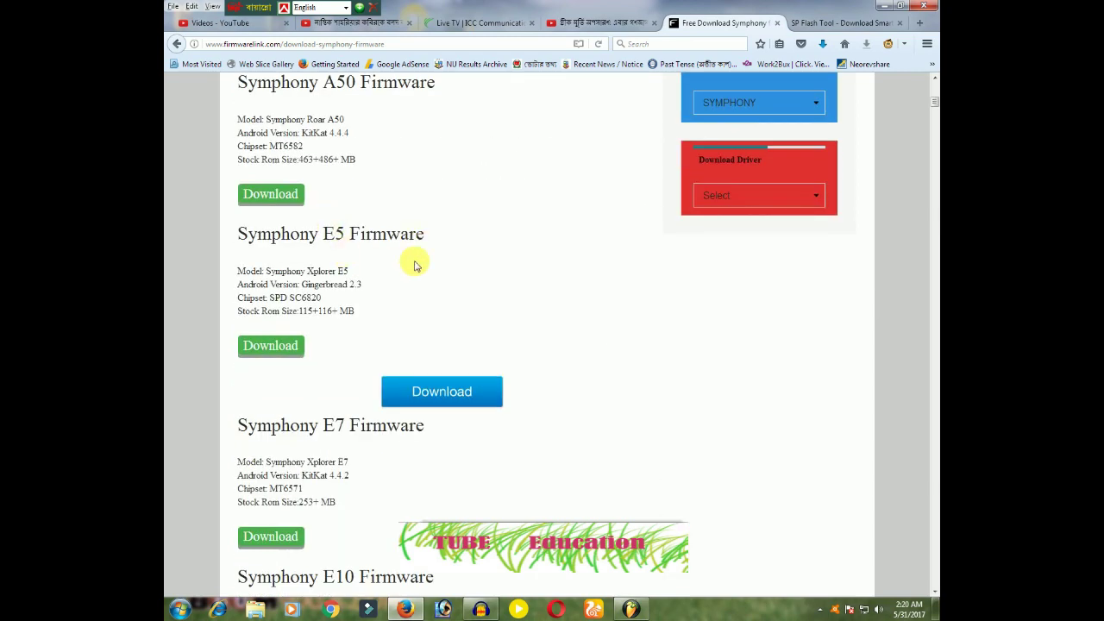
pyautogui.scroll(-3, 416, 259)
pyautogui.scroll(-8, 418, 263)
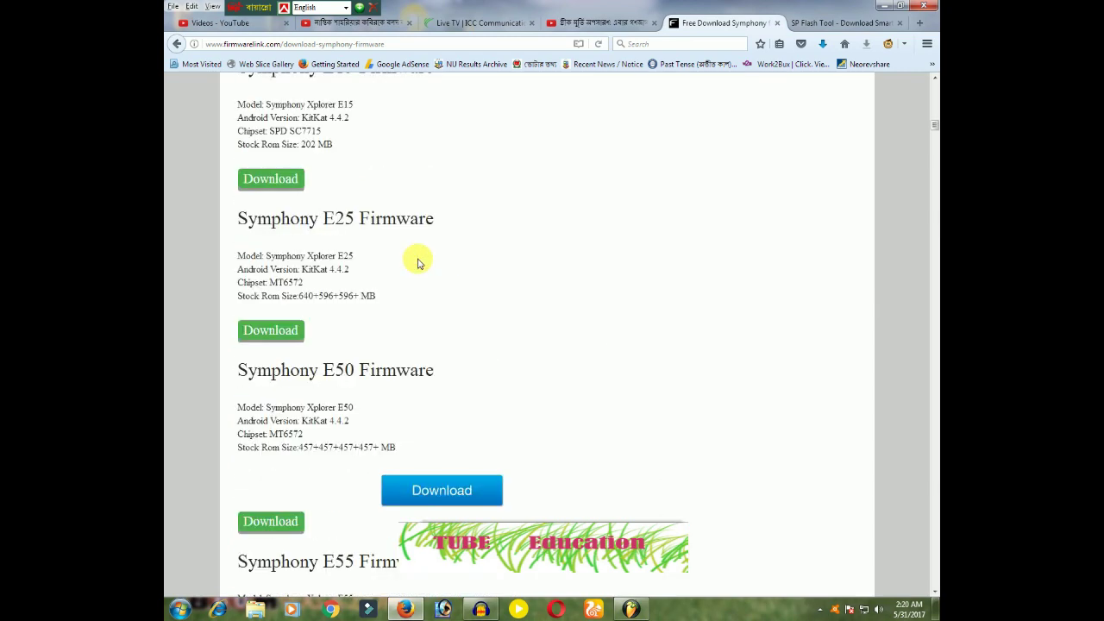
pyautogui.scroll(-3, 420, 262)
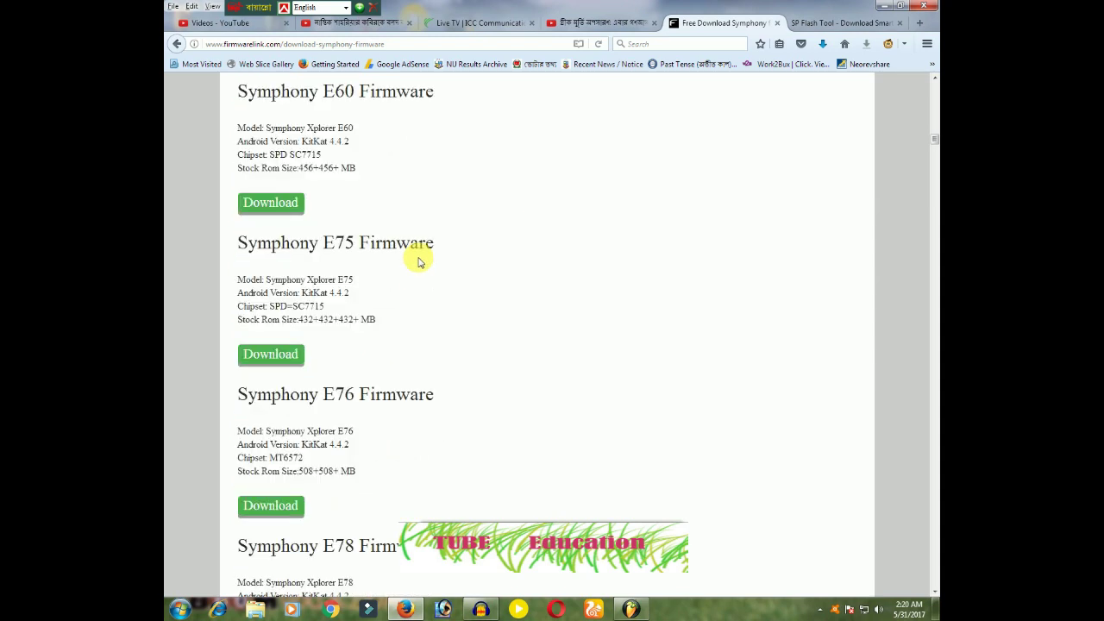
pyautogui.scroll(-8, 420, 262)
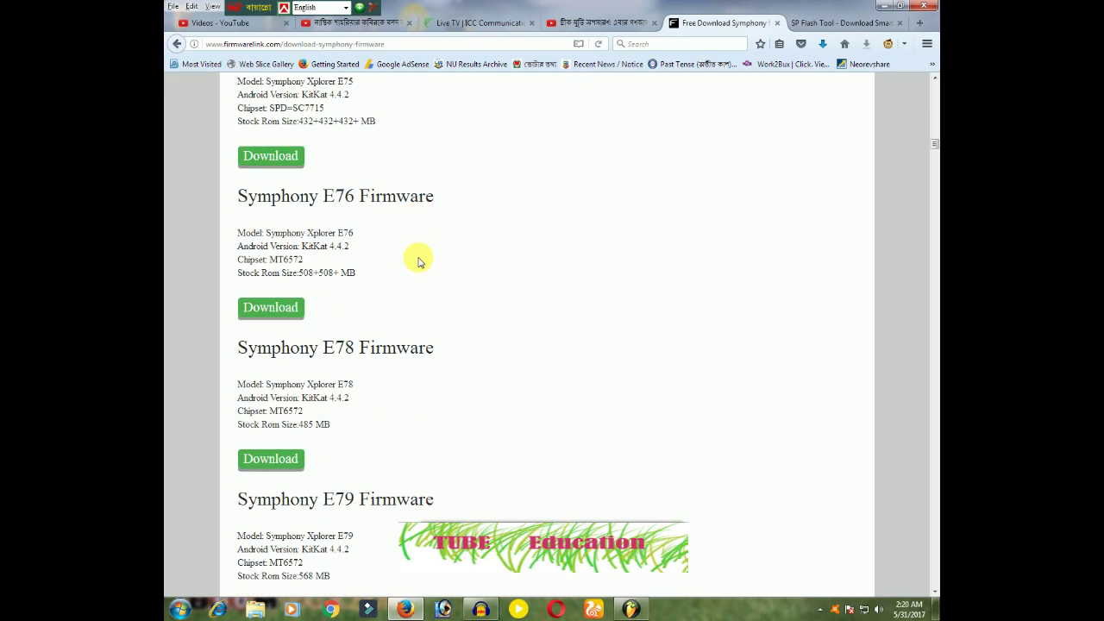
pyautogui.scroll(-4, 420, 259)
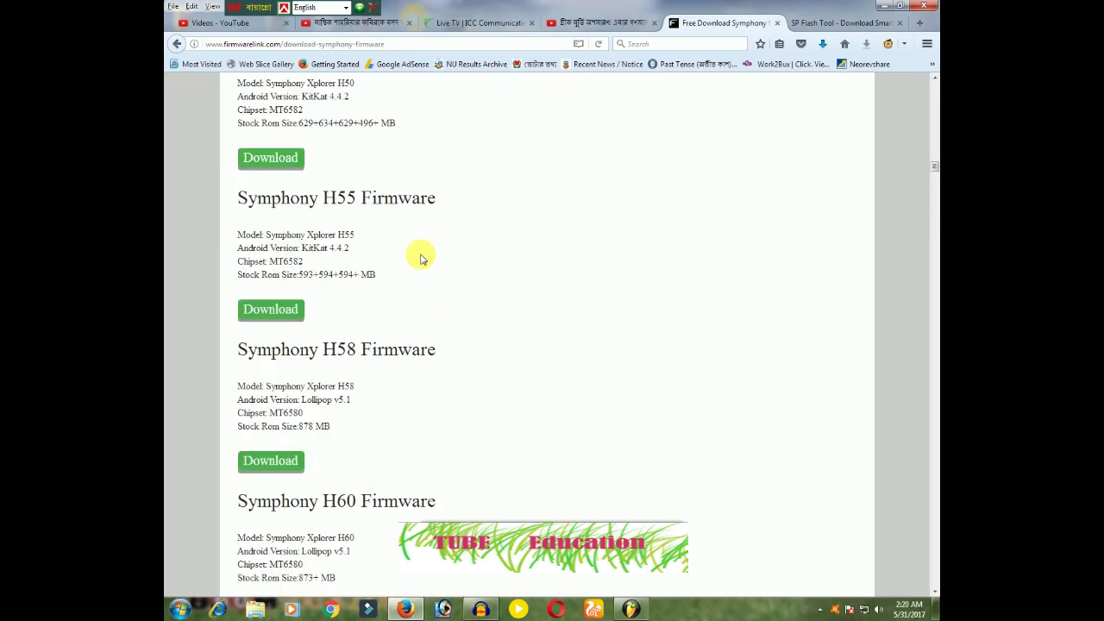
pyautogui.scroll(-4, 445, 371)
pyautogui.scroll(-14, 445, 373)
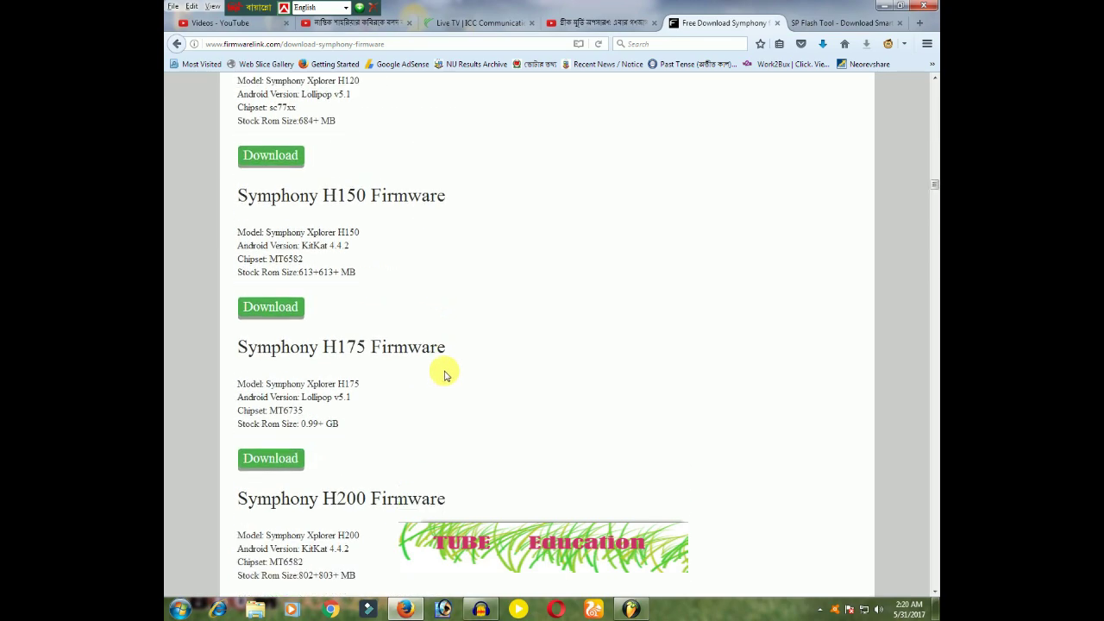
pyautogui.scroll(-14, 445, 373)
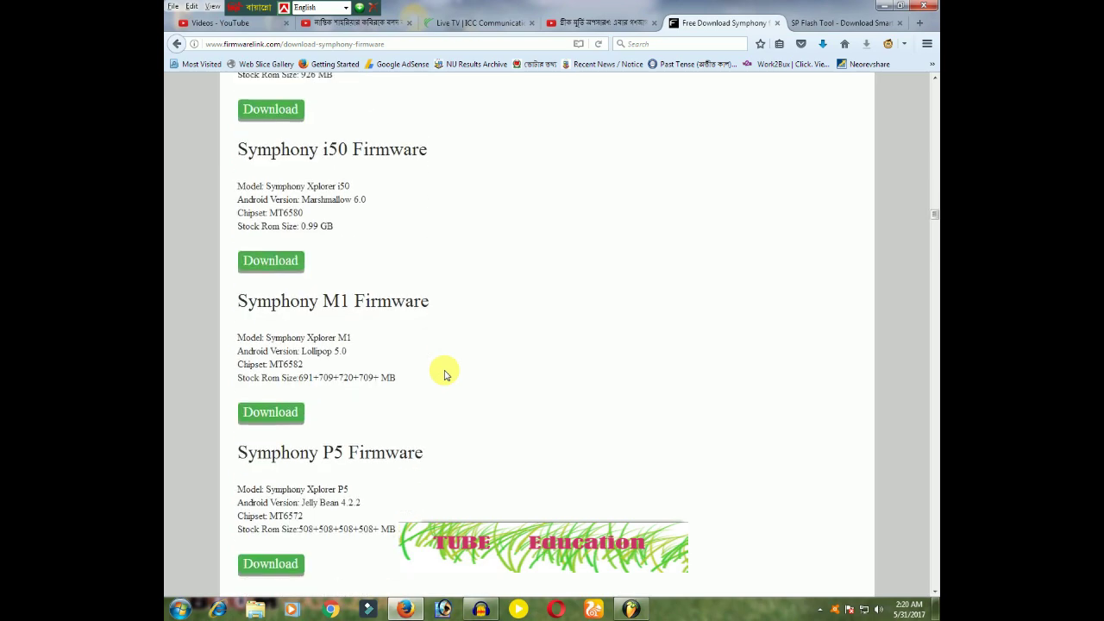
pyautogui.scroll(-3, 445, 374)
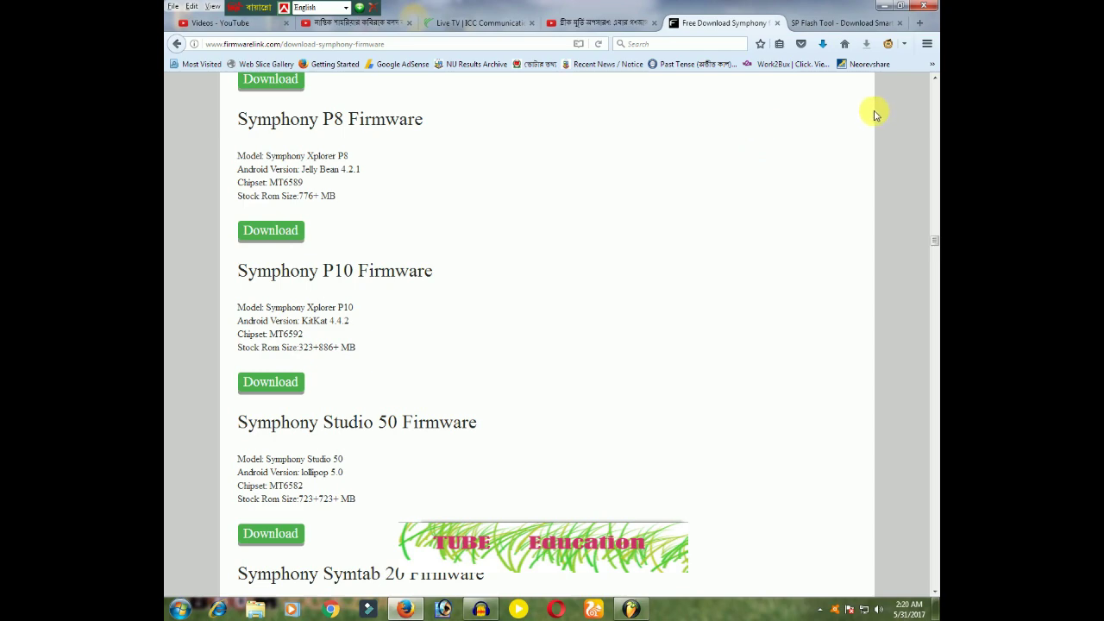
pyautogui.click(884, 6)
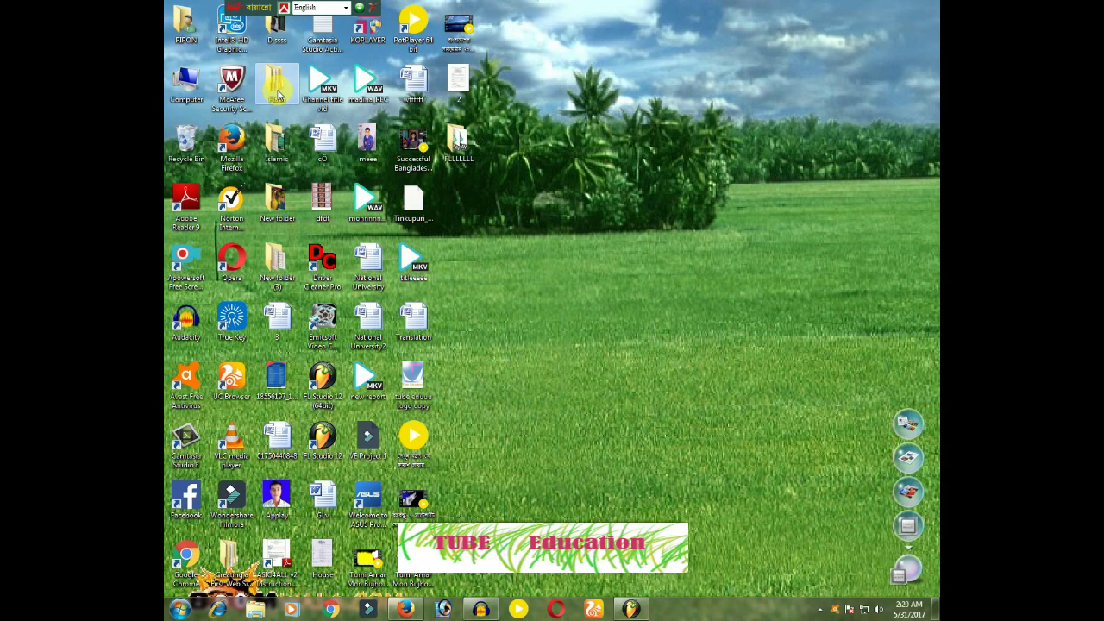
# Step: View the contents of the compressed Firmware archive in the Symphony_65i folder inside the desktop's Flash folder
pyautogui.doubleClick(288, 95)
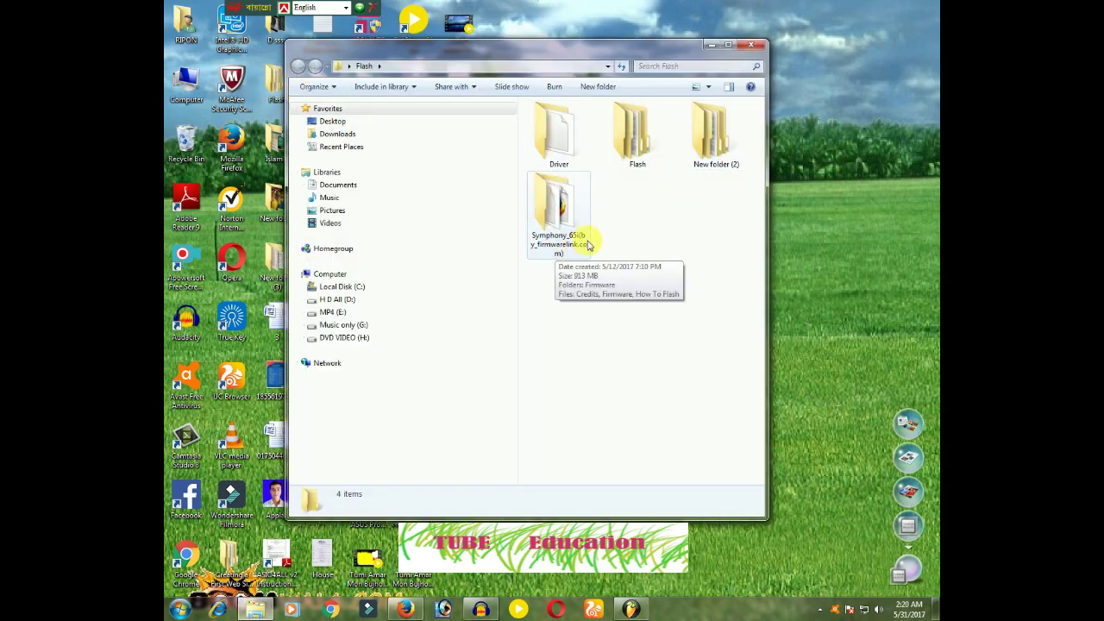
pyautogui.doubleClick(567, 232)
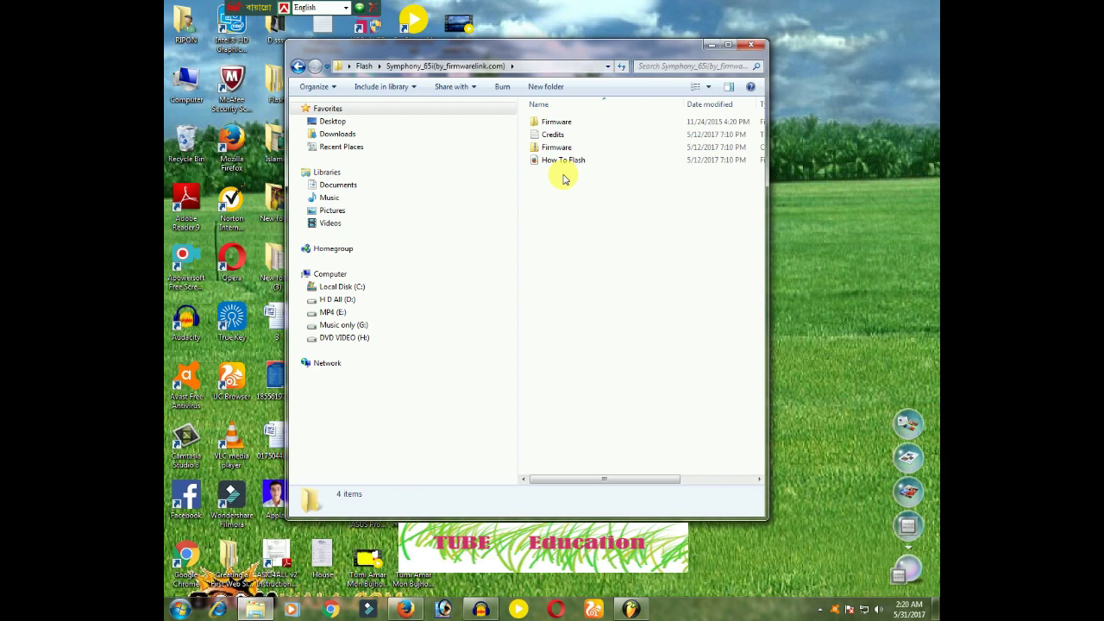
pyautogui.doubleClick(553, 148)
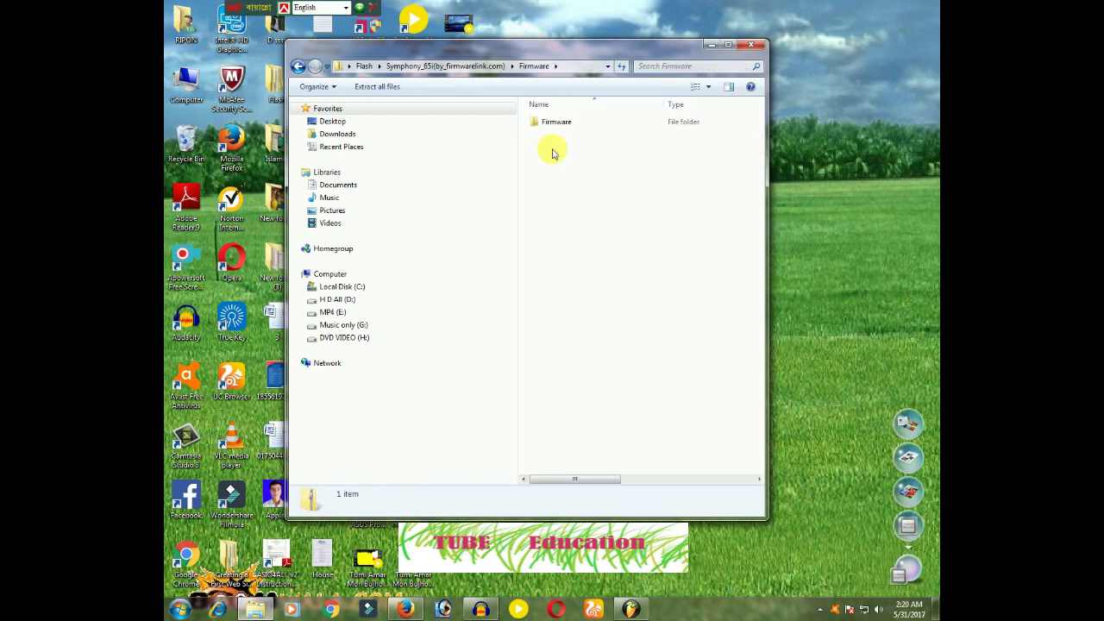
# Step: View the files in the inner Firmware folder of the compressed archive, including MT6572_Android_scatter, and close the folder window
pyautogui.doubleClick(549, 123)
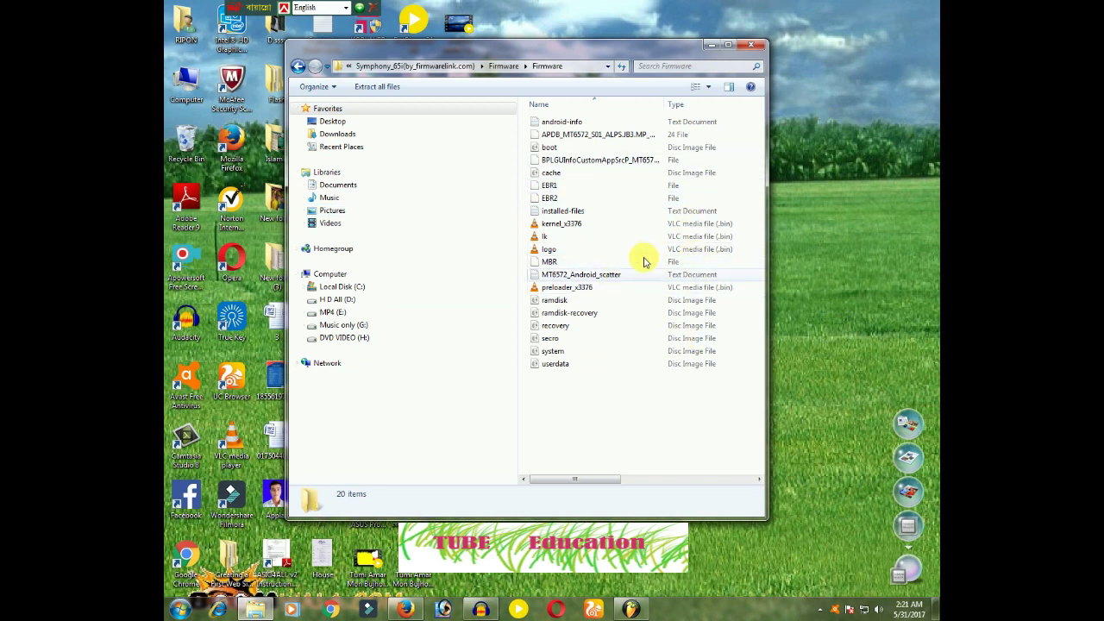
pyautogui.click(759, 49)
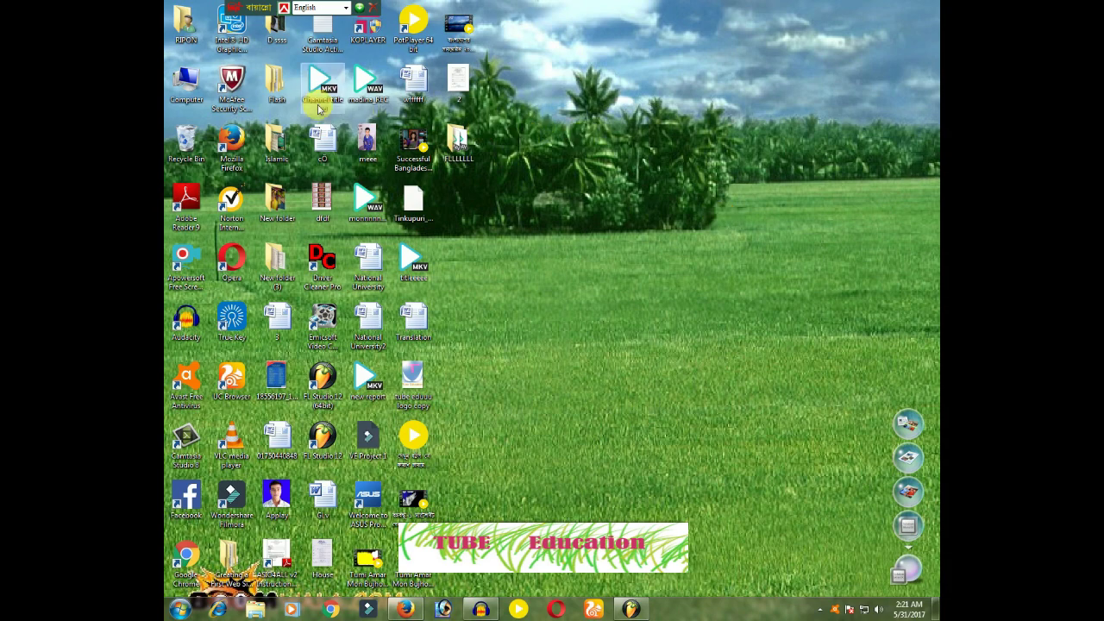
# Step: Launch flash_tool from the SP Flash Tool v5.1352.01 folder inside the desktop's Flash folder and move its window higher on the screen
pyautogui.doubleClick(287, 102)
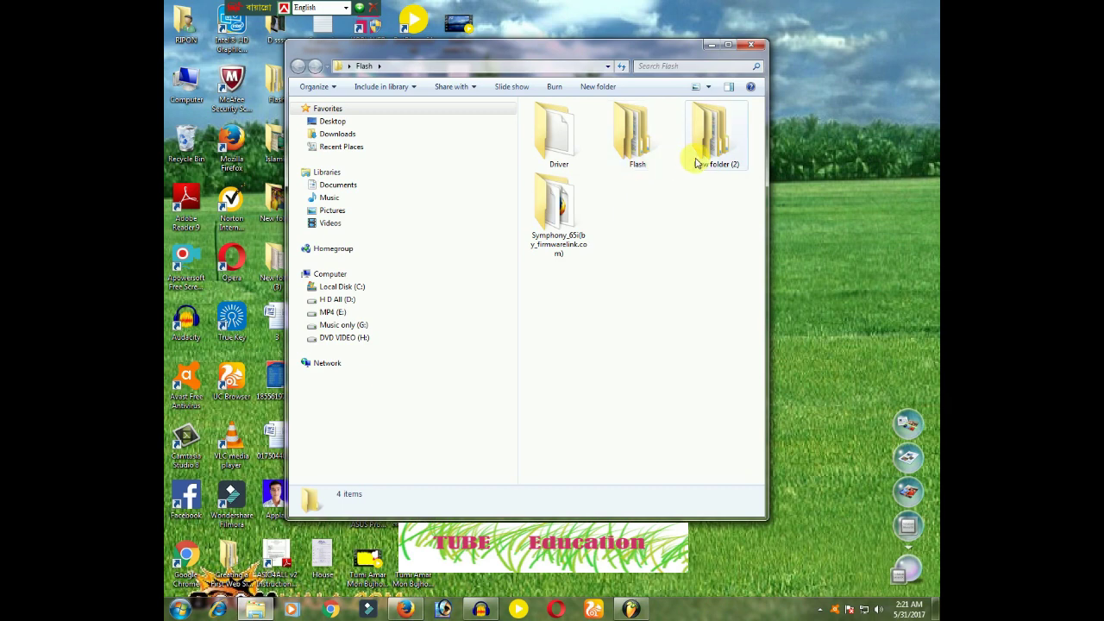
pyautogui.doubleClick(651, 151)
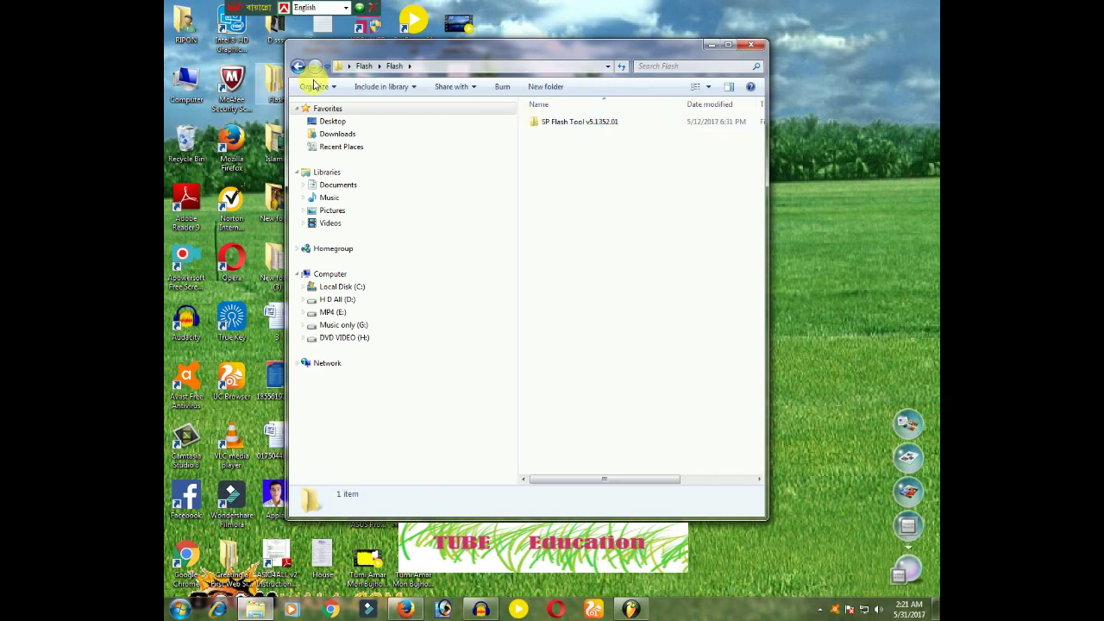
pyautogui.doubleClick(565, 121)
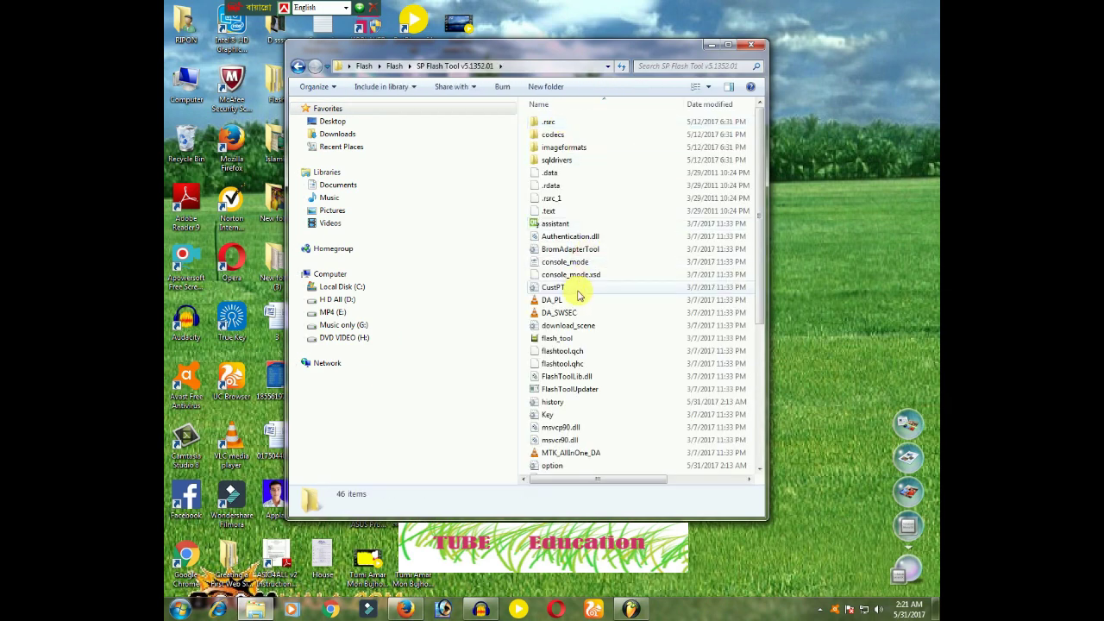
pyautogui.doubleClick(574, 340)
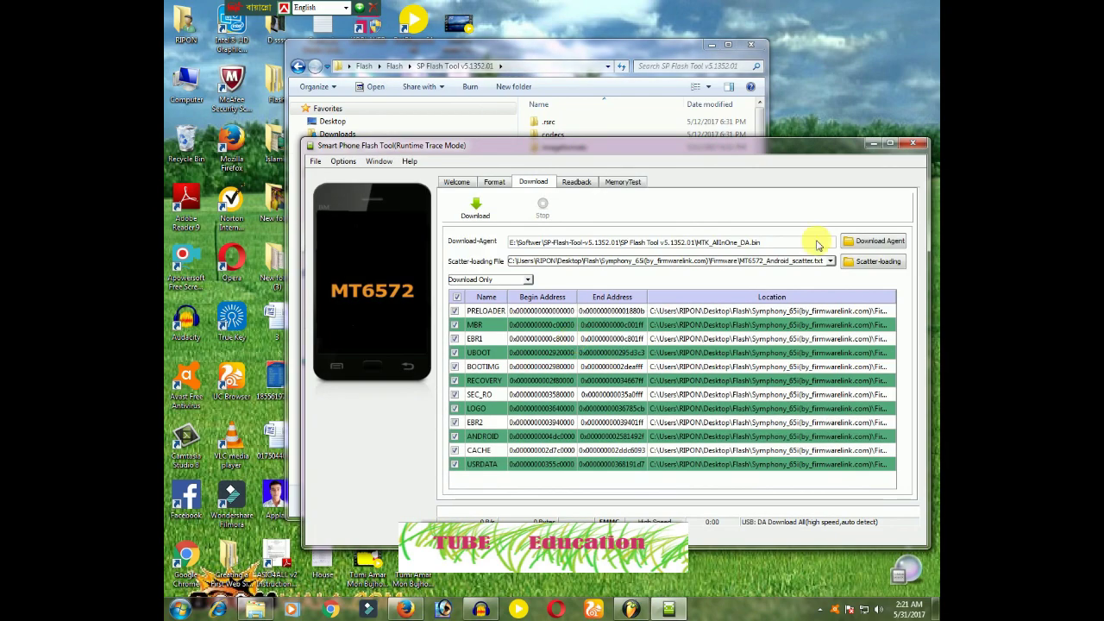
pyautogui.moveTo(750, 147); pyautogui.dragTo(713, 54)
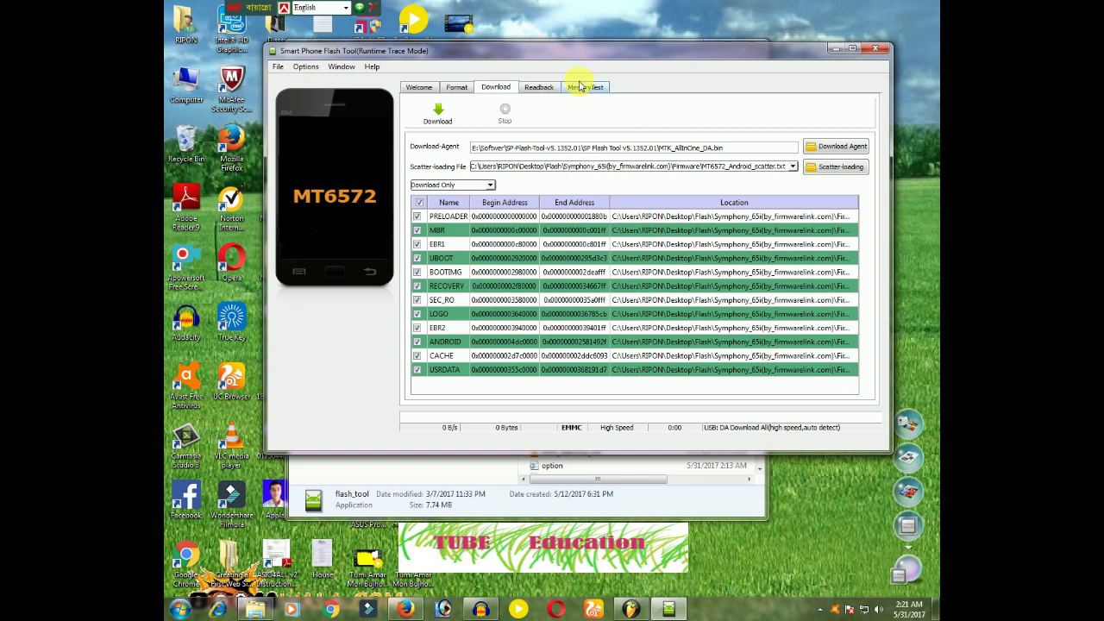
# Step: Check the Format page, return to the Download page and choose Download Only as the download mode
pyautogui.click(459, 87)
pyautogui.click(496, 87)
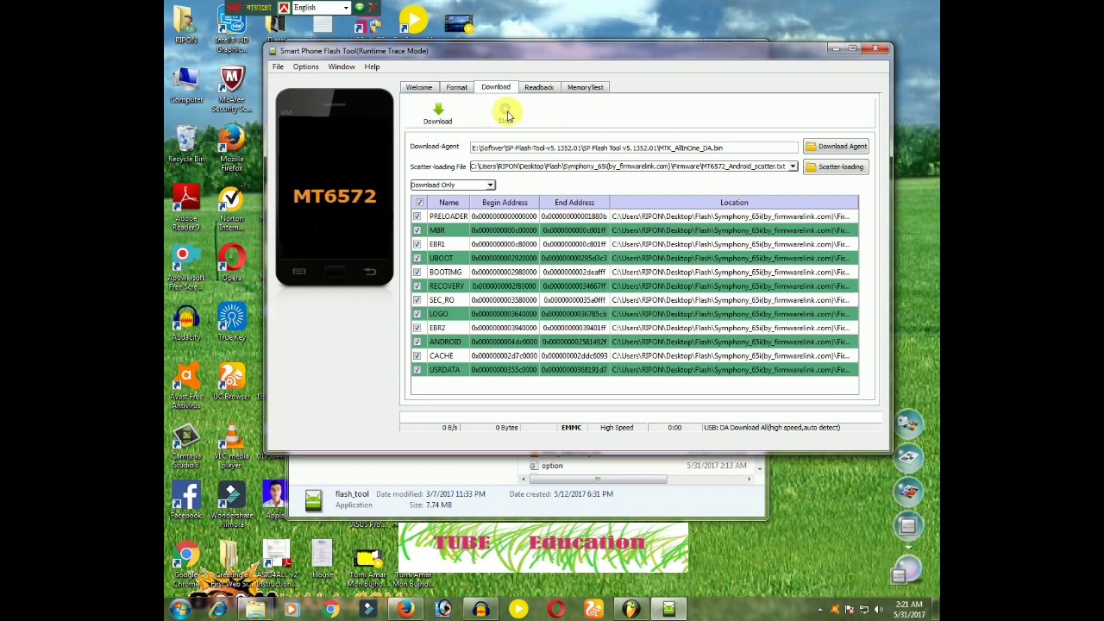
pyautogui.click(468, 186)
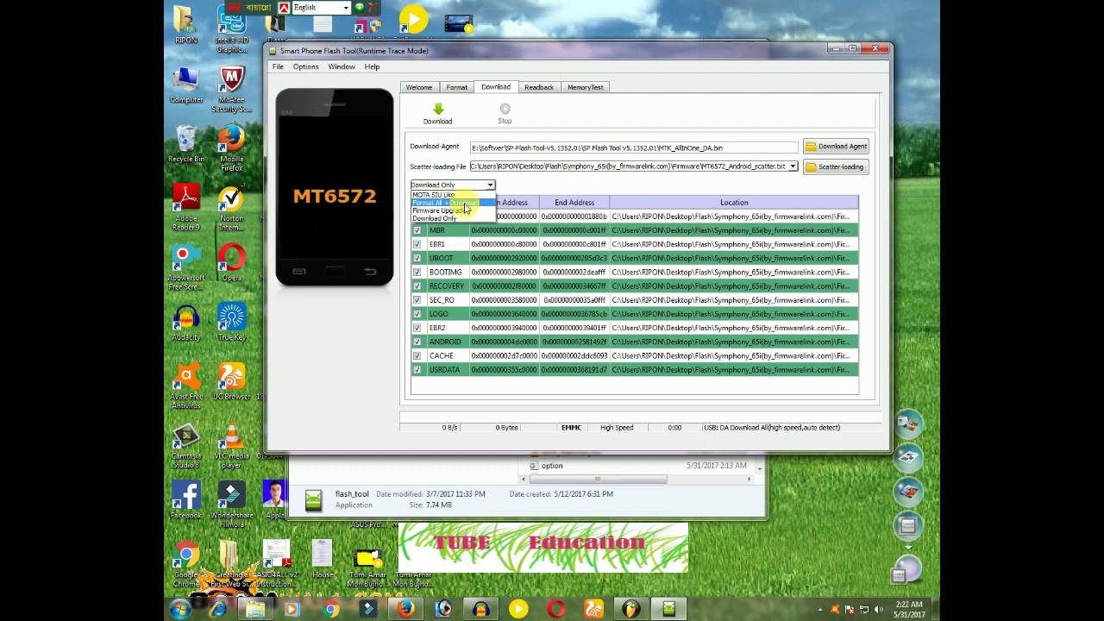
pyautogui.click(458, 219)
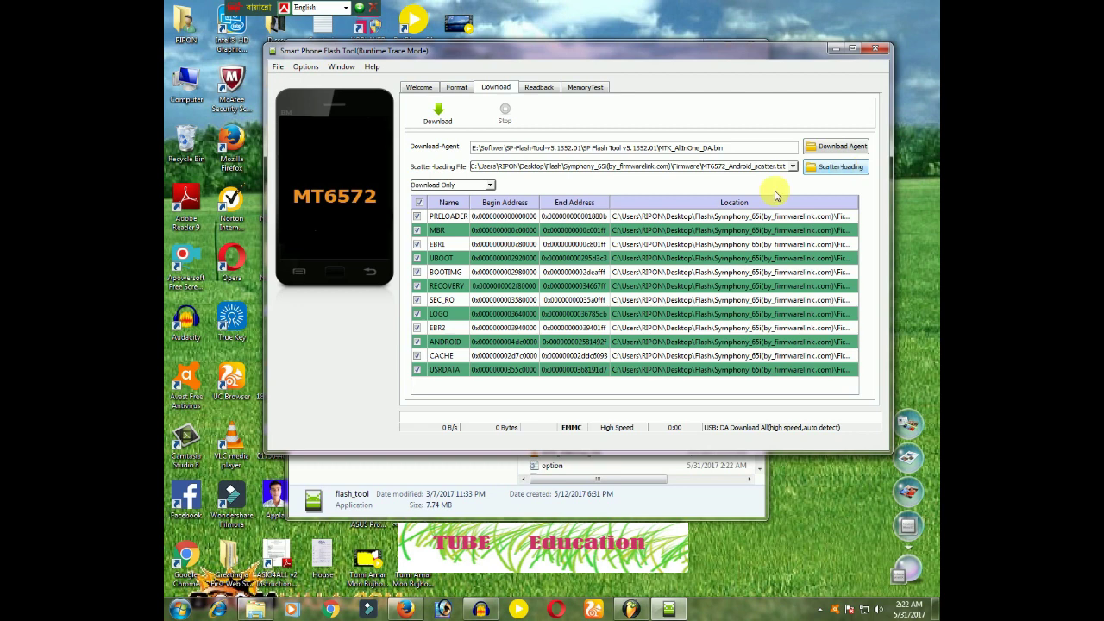
# Step: Load MT6572_Android_scatter from the Symphony_65i Firmware folder as the scatter-loading file
pyautogui.click(825, 171)
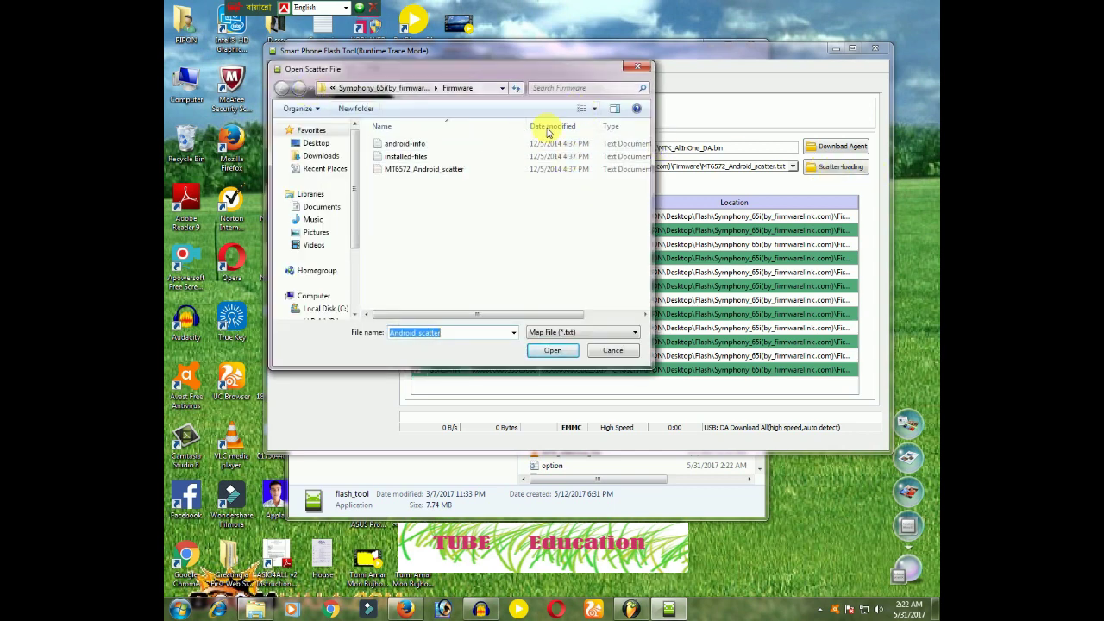
pyautogui.click(413, 169)
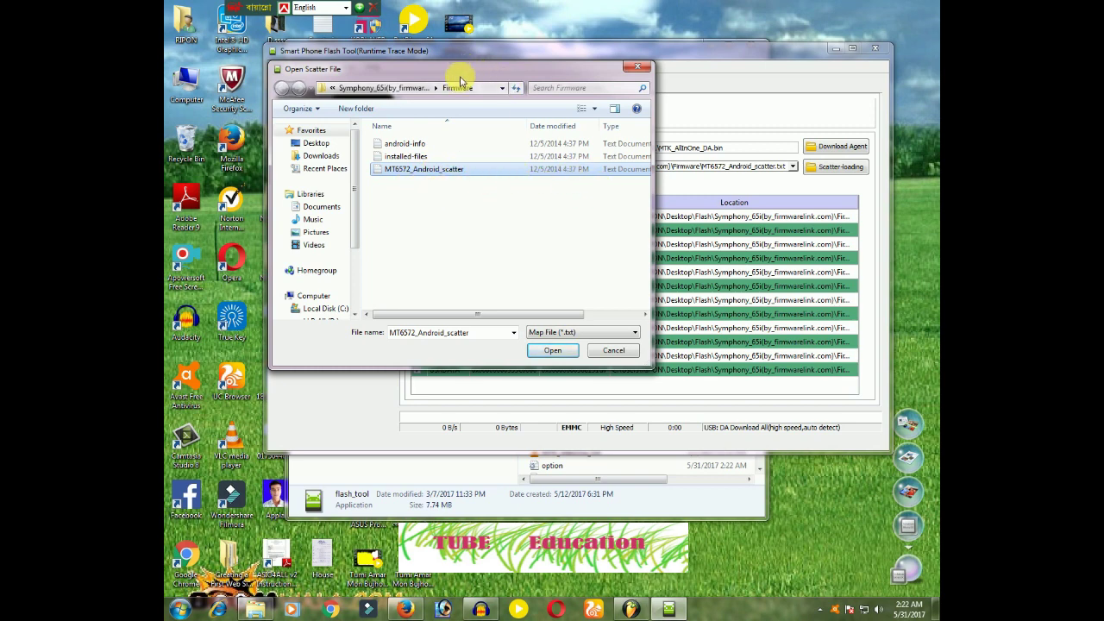
pyautogui.moveTo(460, 76); pyautogui.dragTo(534, 84)
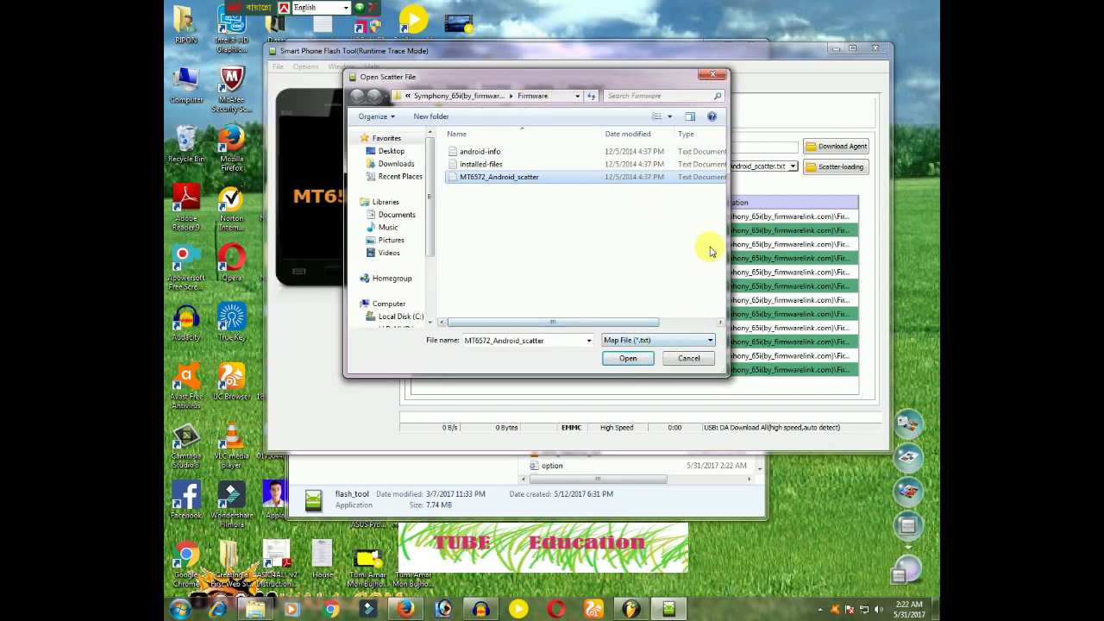
pyautogui.click(626, 358)
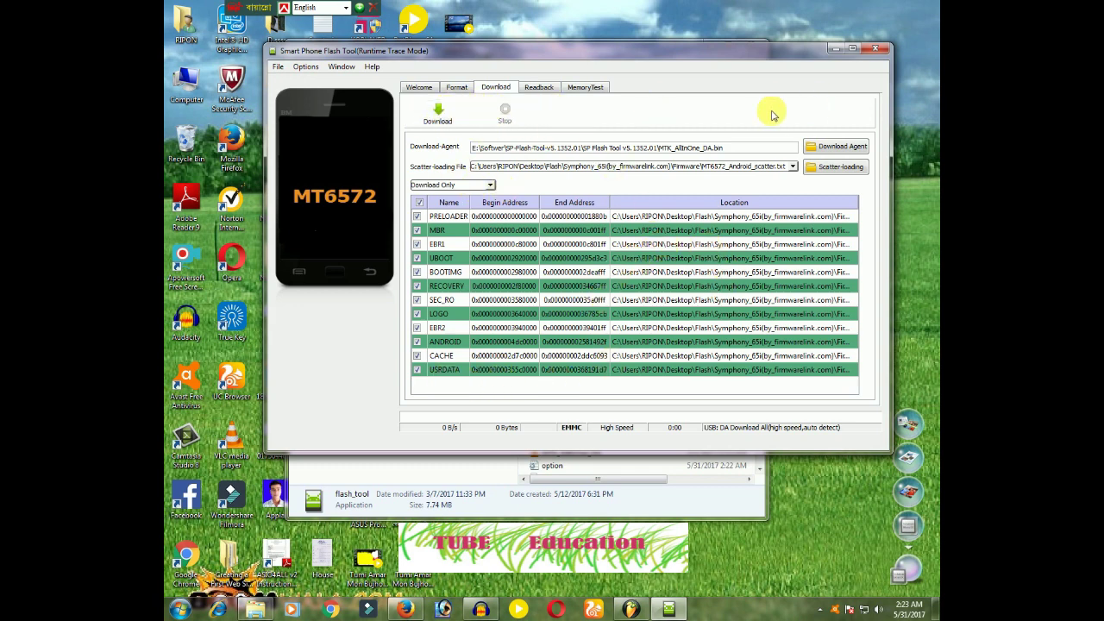
# Step: Start the firmware download for the selected partitions, stop it, and start it again
pyautogui.click(440, 116)
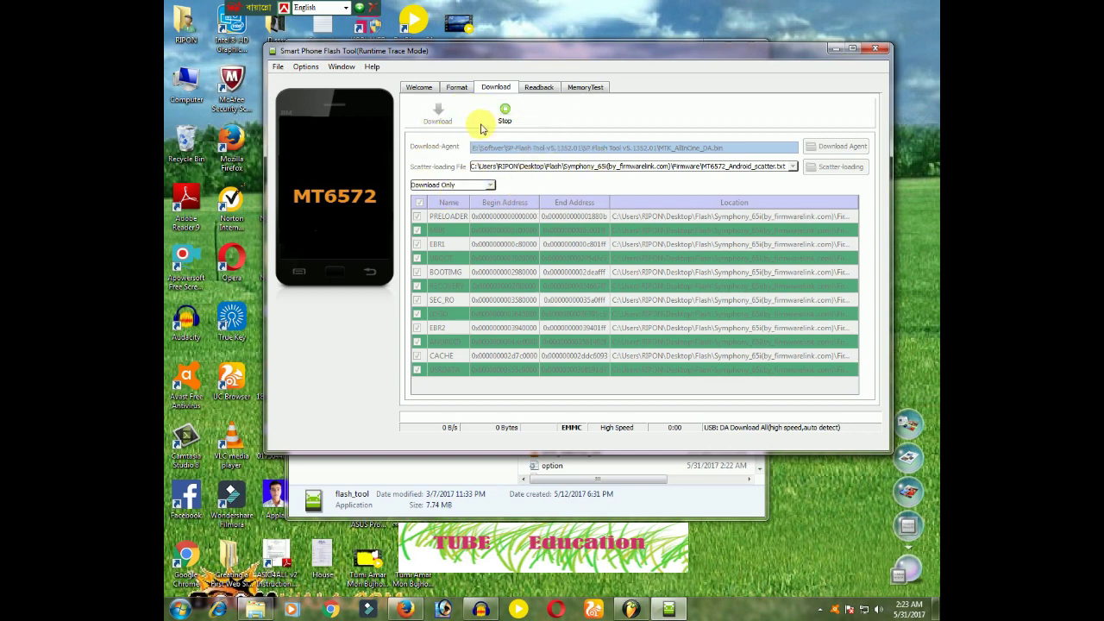
pyautogui.click(506, 115)
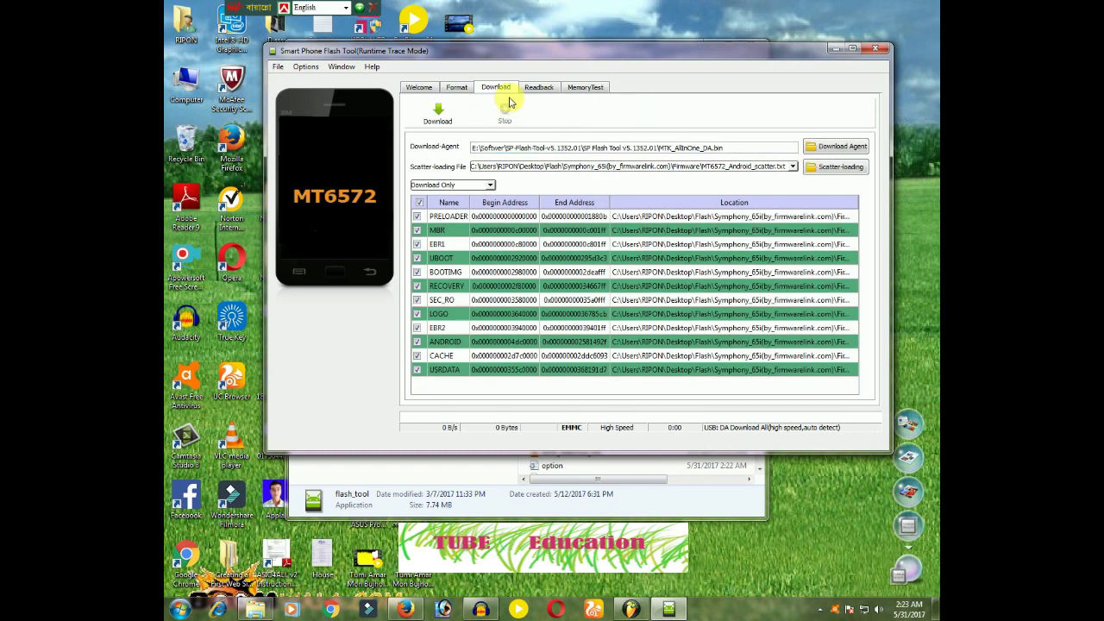
pyautogui.click(454, 121)
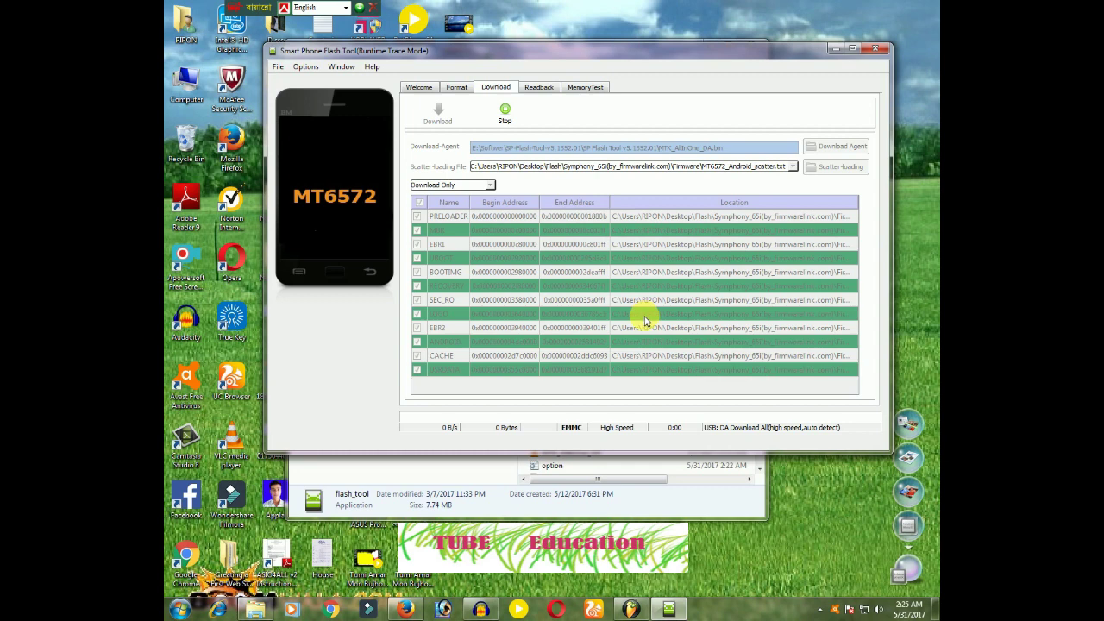
# Step: Exit the flash tool despite the running download and close the SP Flash Tool folder window
pyautogui.click(876, 49)
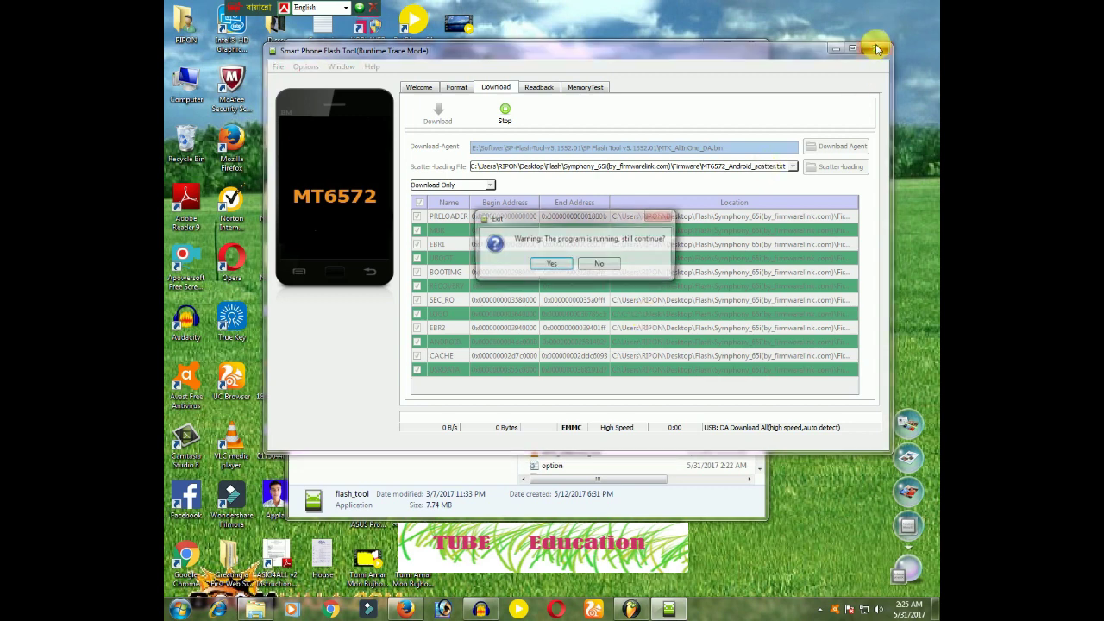
pyautogui.click(545, 265)
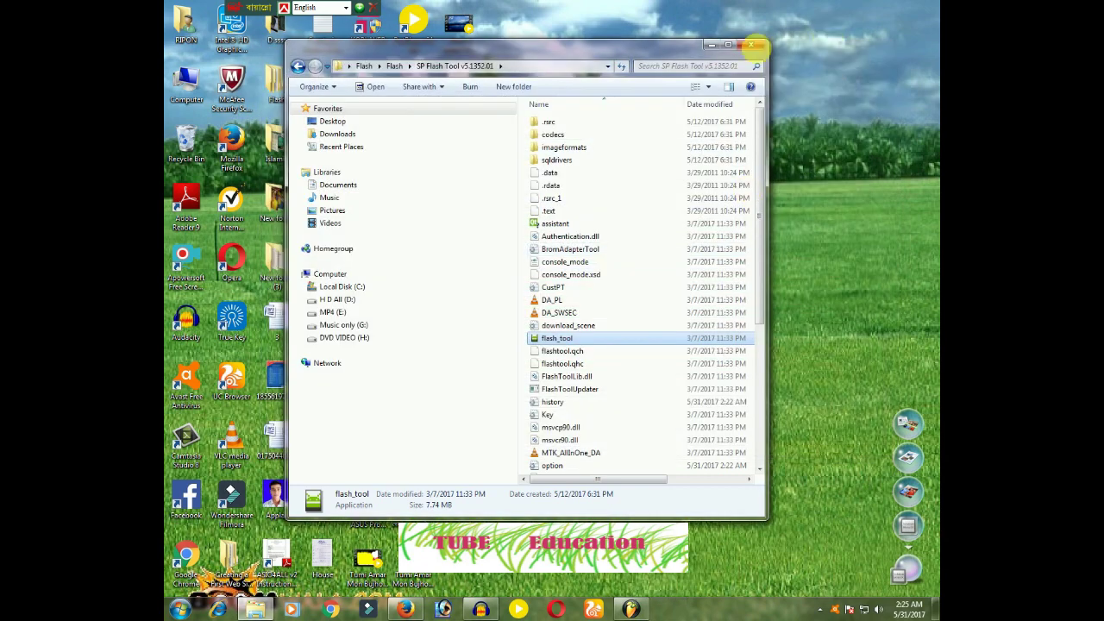
pyautogui.click(757, 48)
pyautogui.rightClick(646, 4)
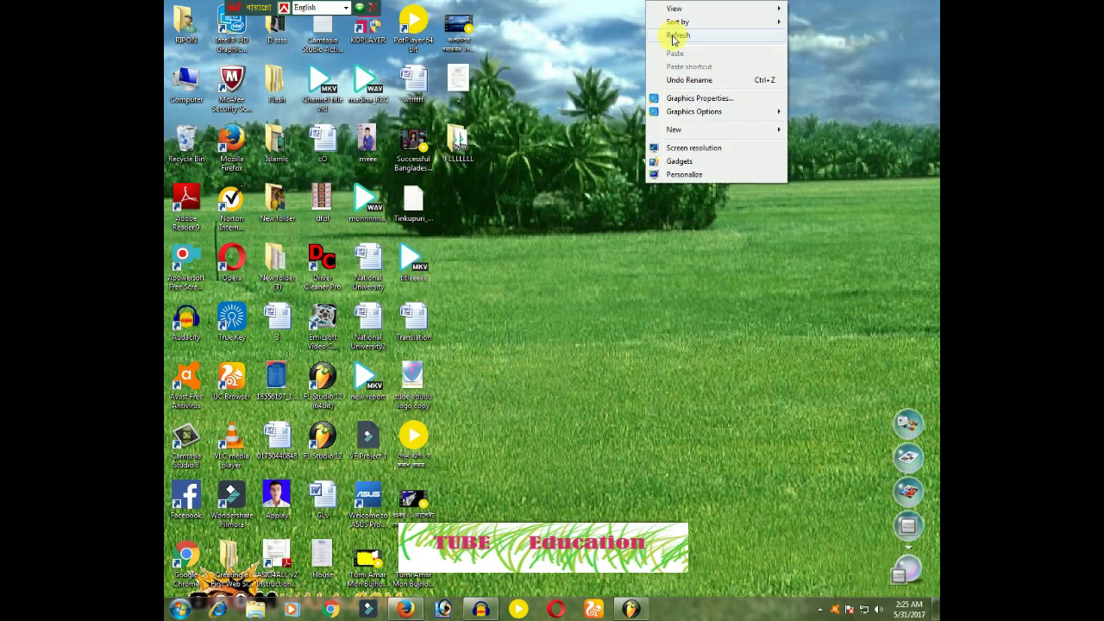
pyautogui.click(674, 38)
pyautogui.rightClick(566, 50)
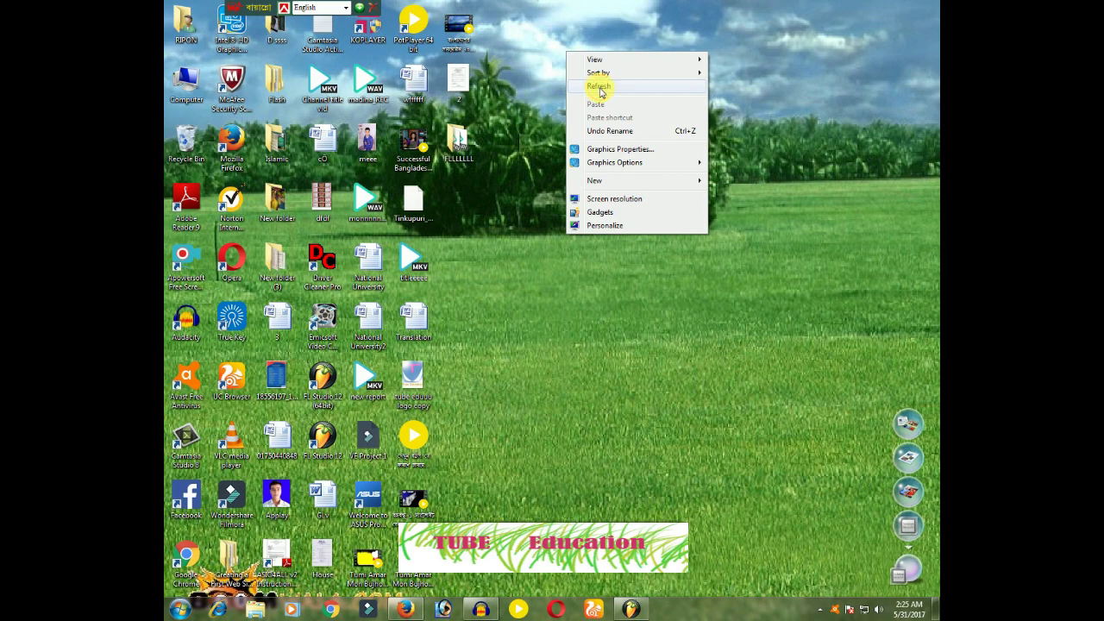
pyautogui.click(592, 85)
pyautogui.rightClick(580, 69)
pyautogui.click(605, 94)
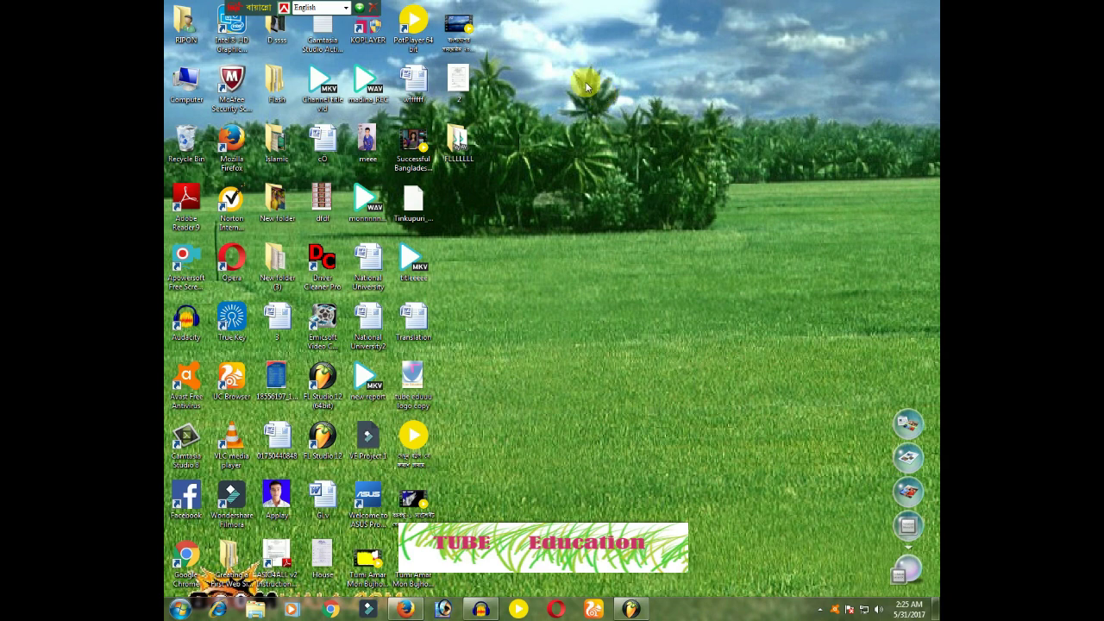
pyautogui.rightClick(588, 83)
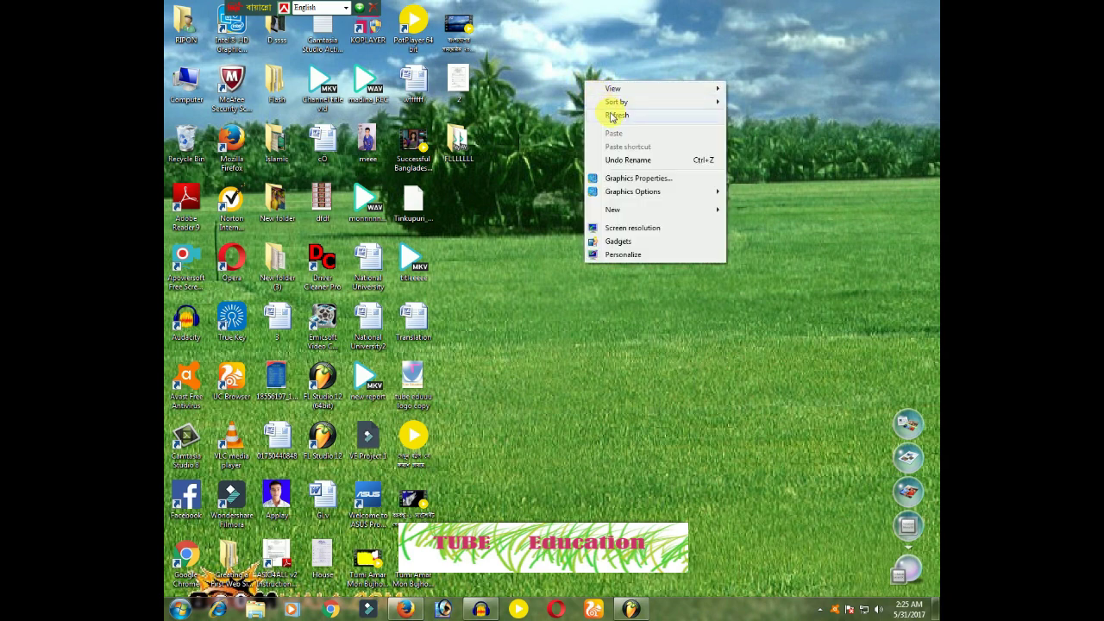
pyautogui.click(611, 112)
pyautogui.rightClick(575, 83)
pyautogui.click(596, 113)
pyautogui.rightClick(564, 84)
pyautogui.click(584, 116)
pyautogui.rightClick(561, 97)
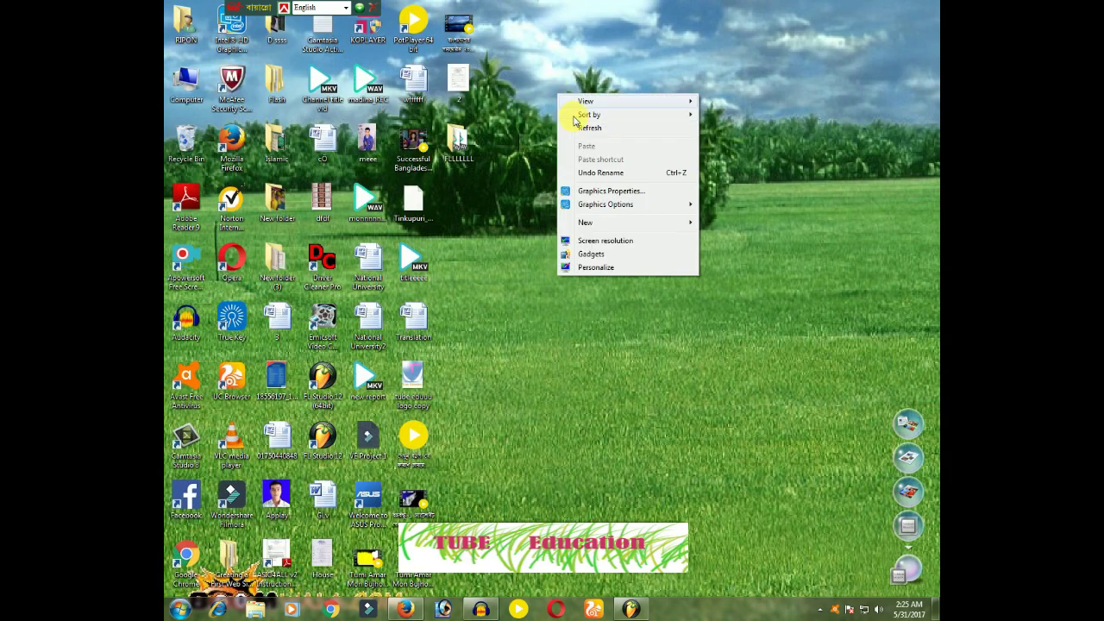
pyautogui.click(586, 130)
pyautogui.rightClick(547, 87)
pyautogui.click(577, 126)
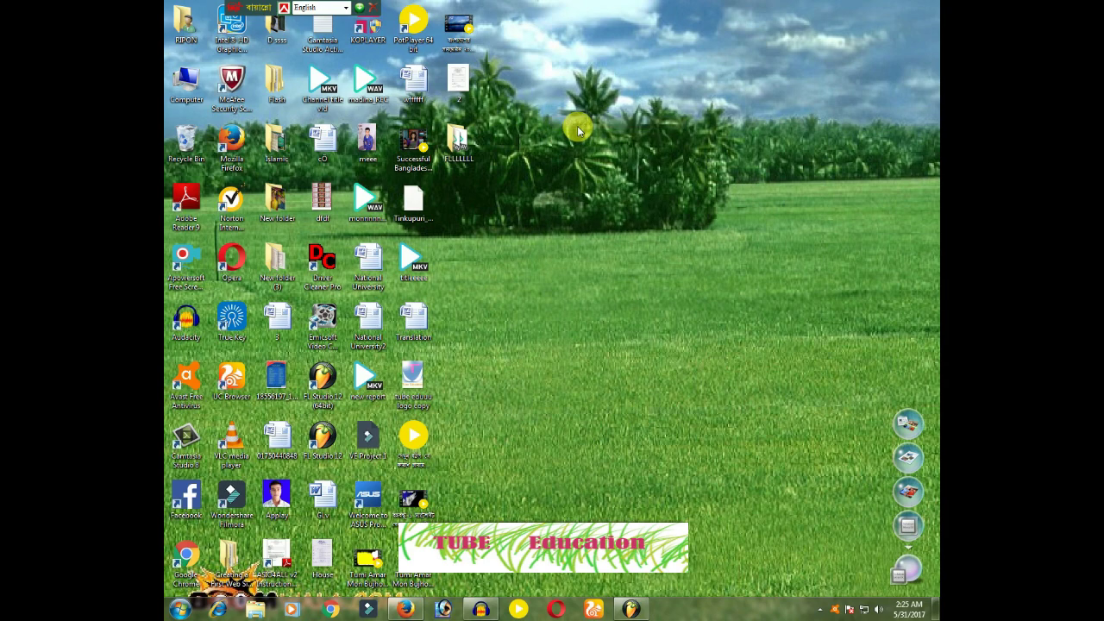